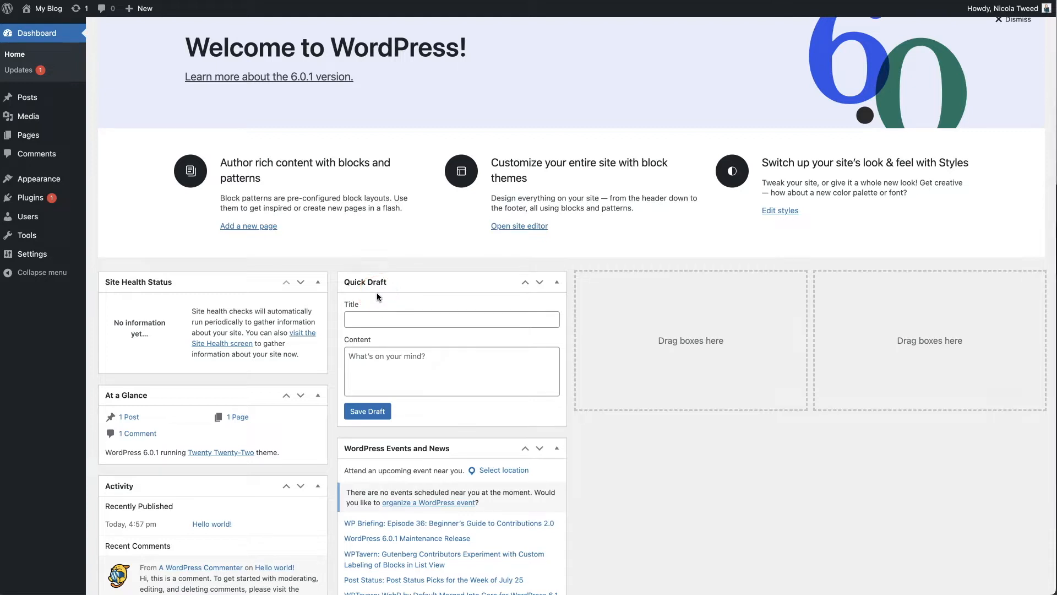
Use Screen Options to hide the WordPress Events and News, Quick Draft and Activity boxes
scroll(498, 370, down, 3)
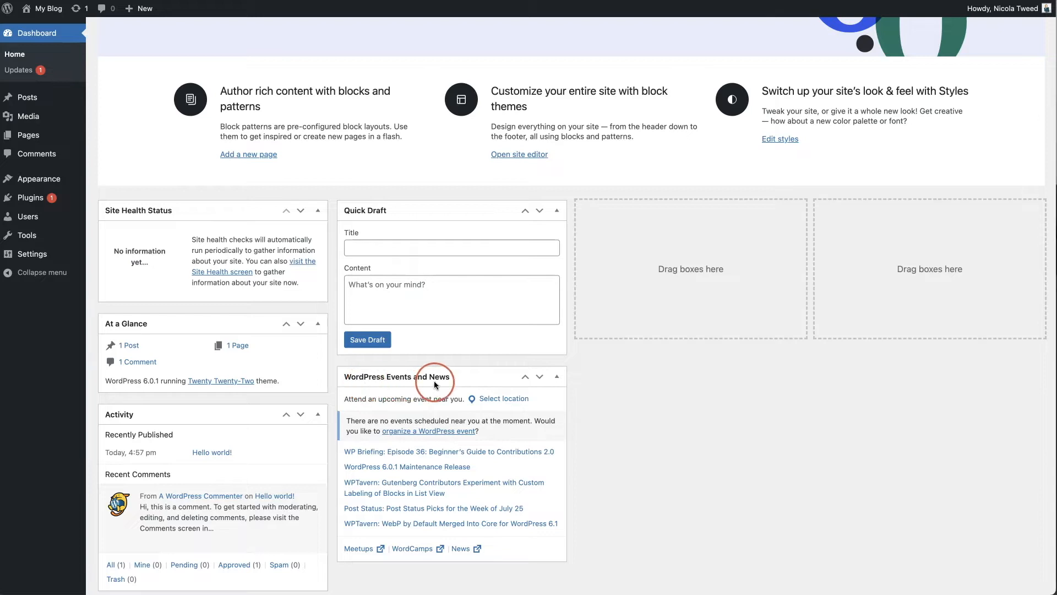
scroll(445, 381, up, 1)
scroll(444, 381, up, 4)
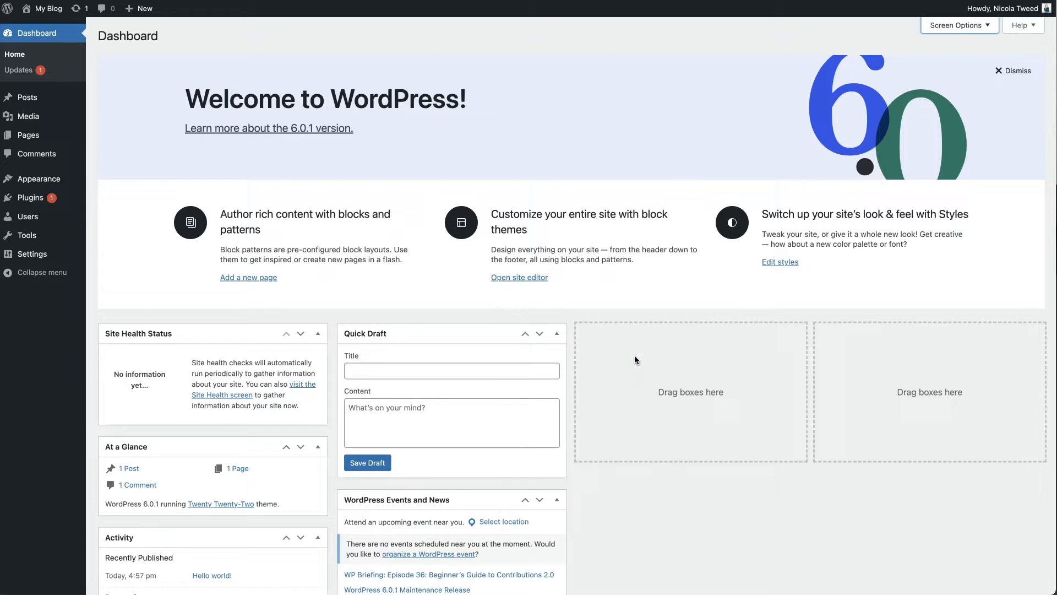
click(600, 372)
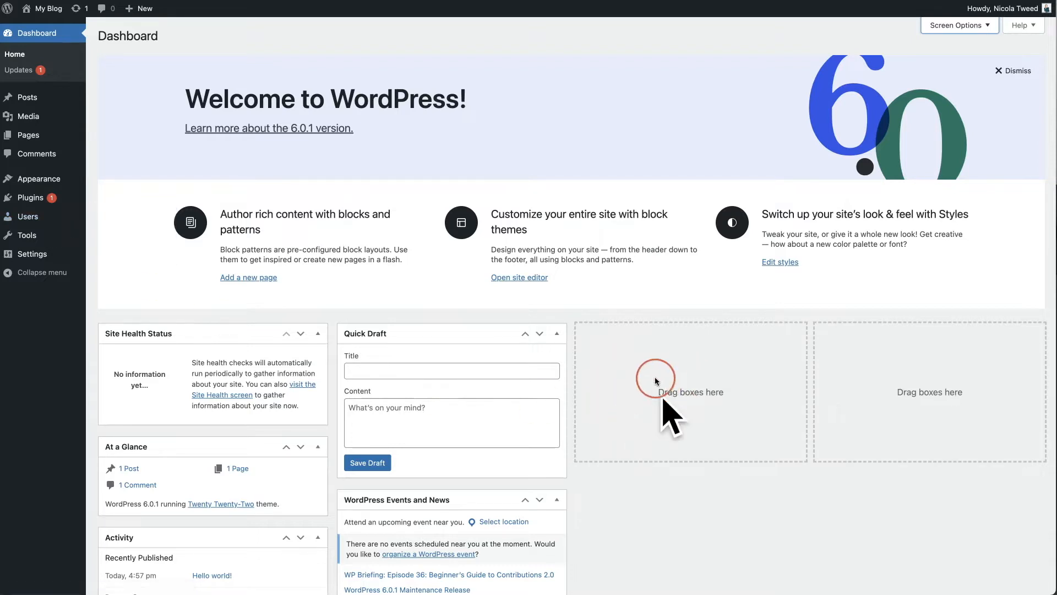
scroll(641, 380, down, 1)
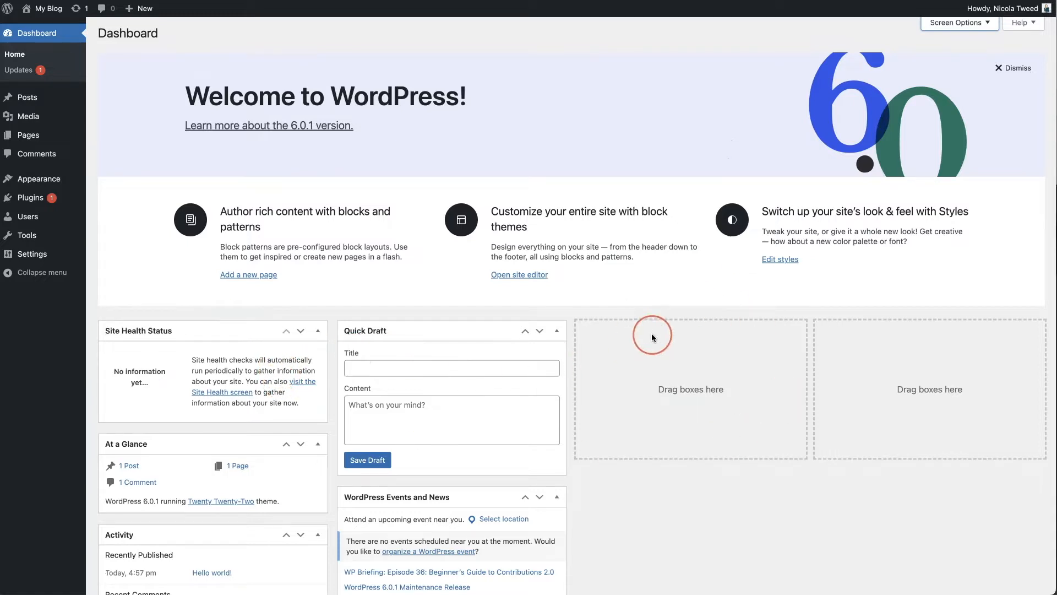
scroll(652, 335, up, 1)
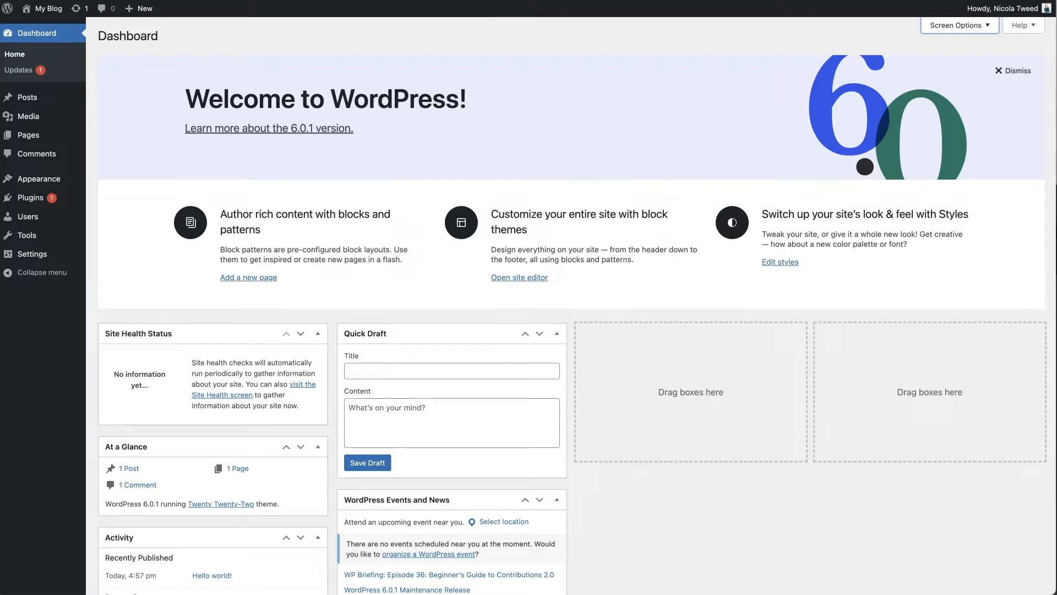
click(988, 27)
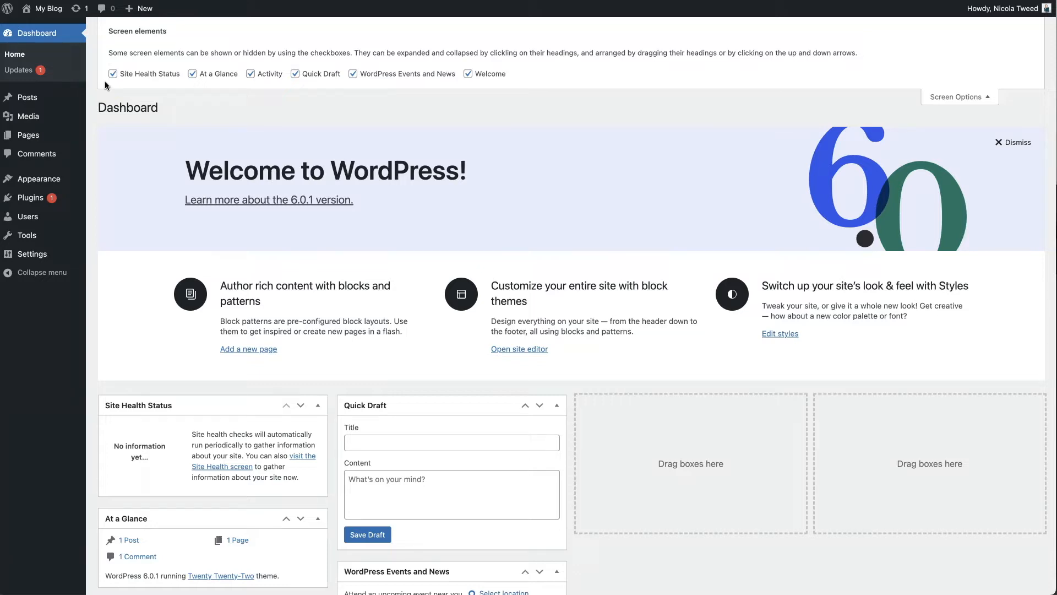
click(353, 76)
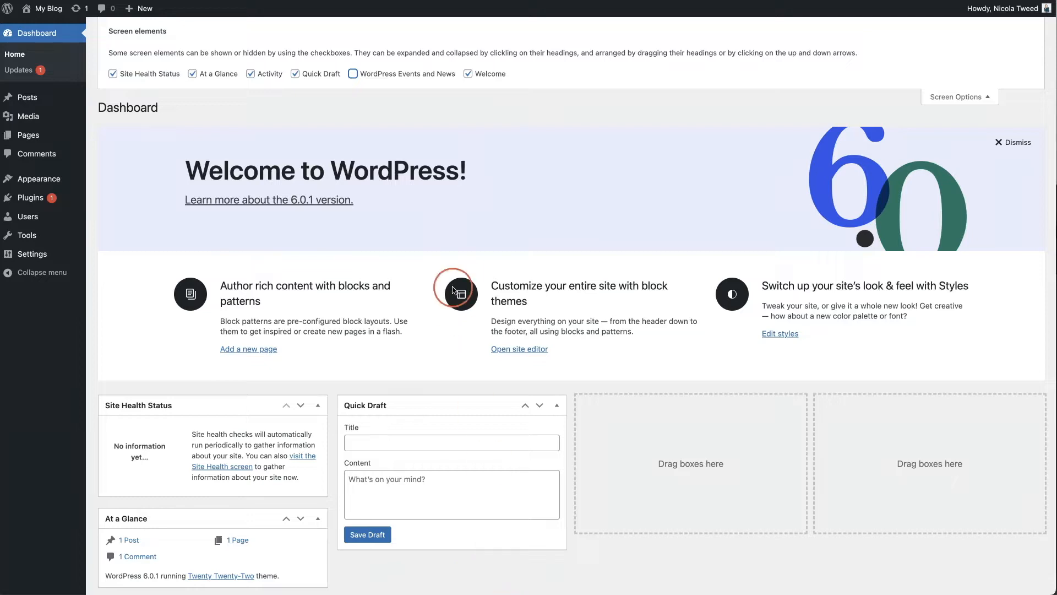
scroll(440, 259, down, 2)
scroll(441, 260, up, 2)
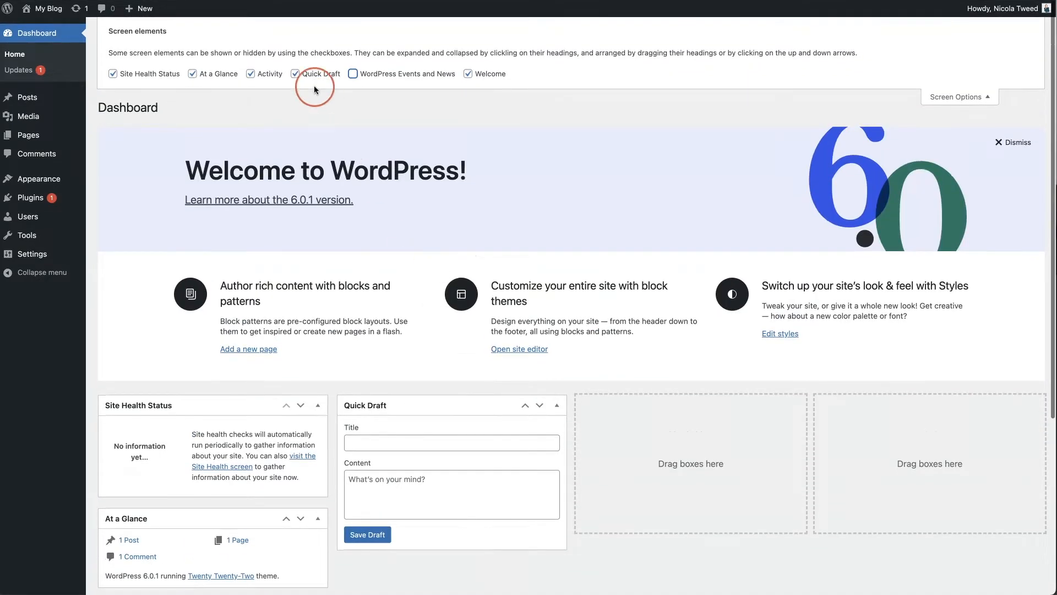
click(296, 75)
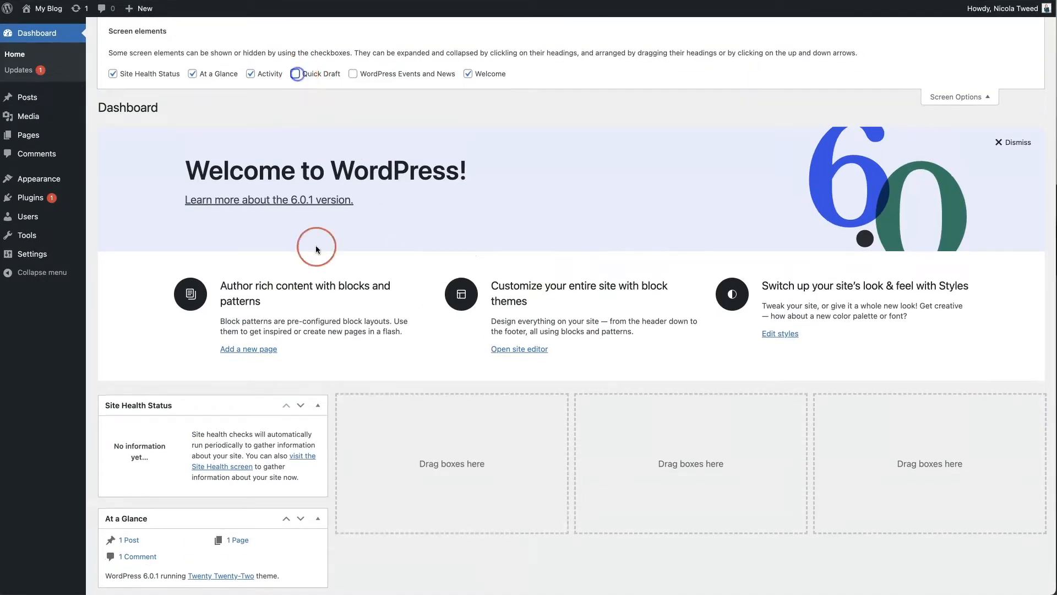
scroll(338, 318, down, 2)
scroll(339, 318, up, 2)
click(251, 74)
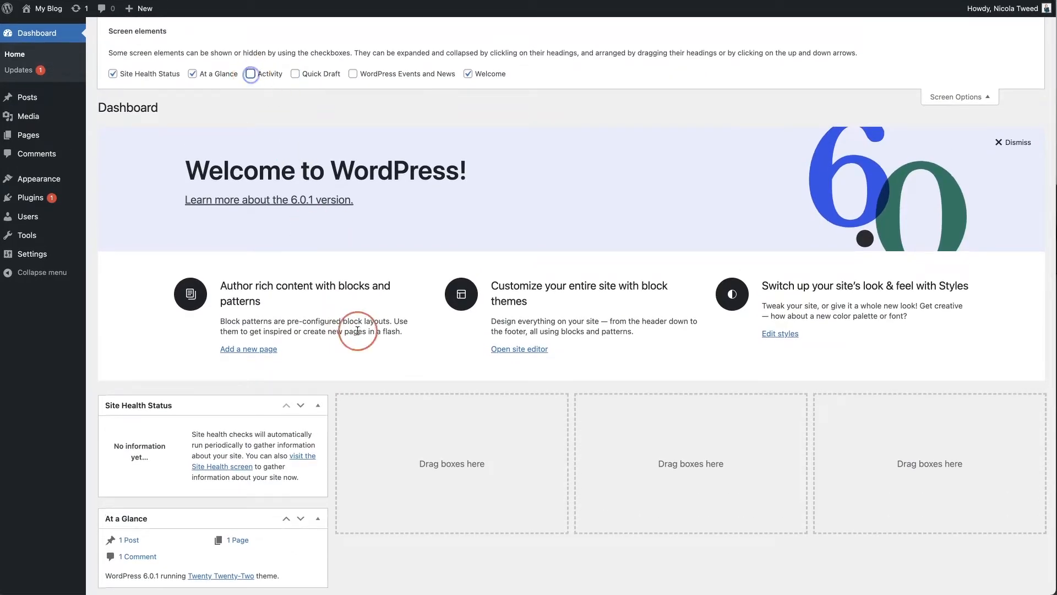
Drag At a Glance into the second column beside Site Health Status
scroll(354, 131, down, 1)
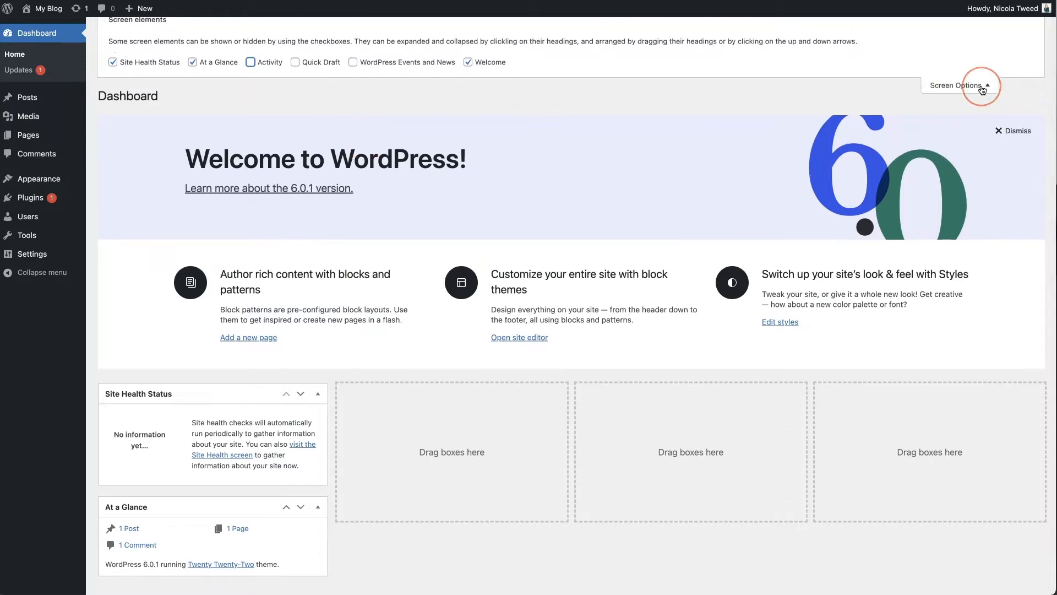
scroll(1002, 88, up, 1)
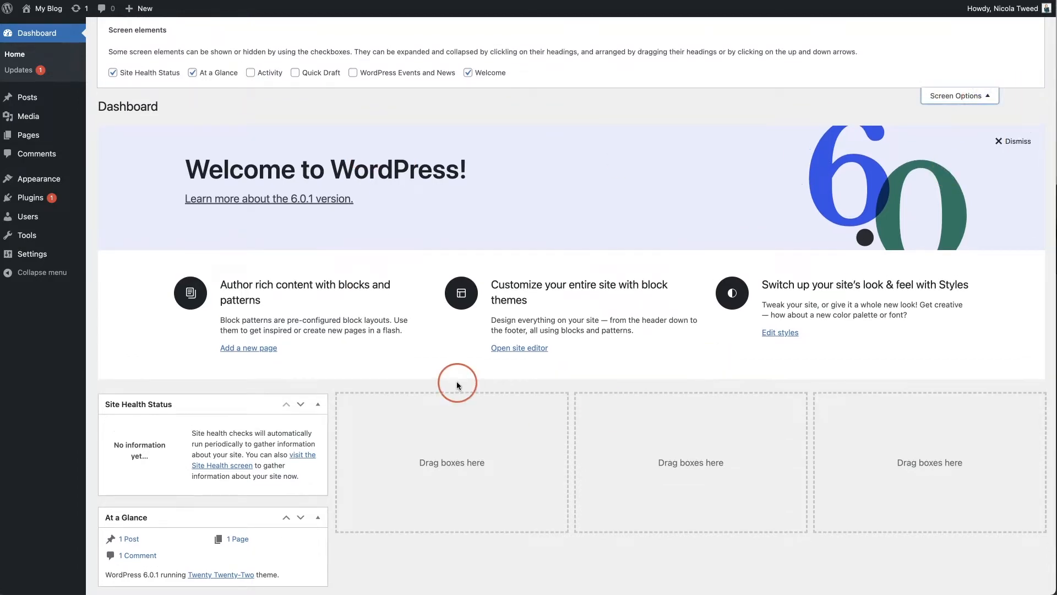
scroll(457, 383, down, 2)
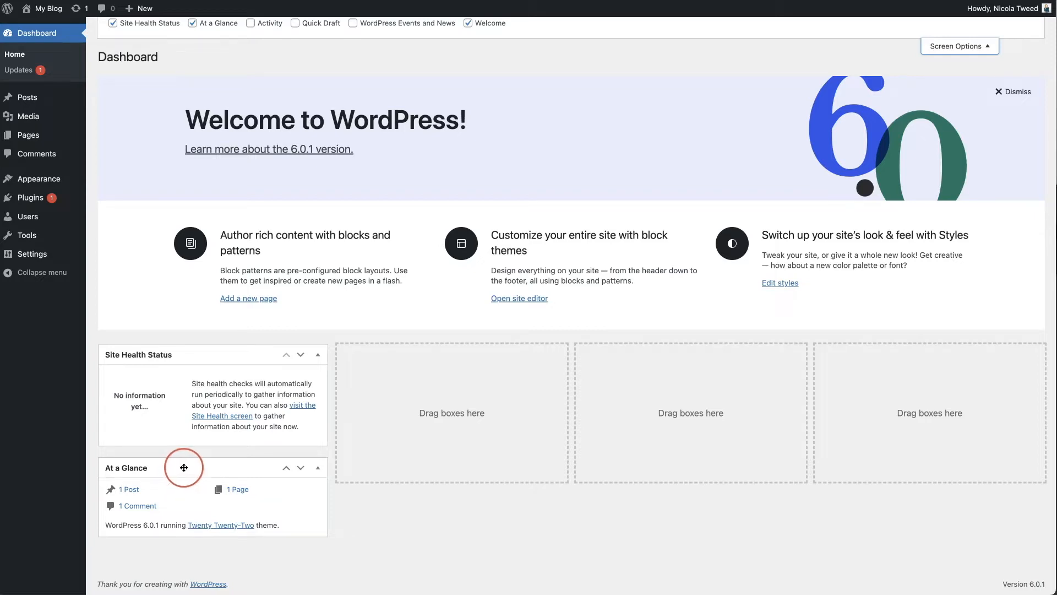
drag(183, 467, 428, 403)
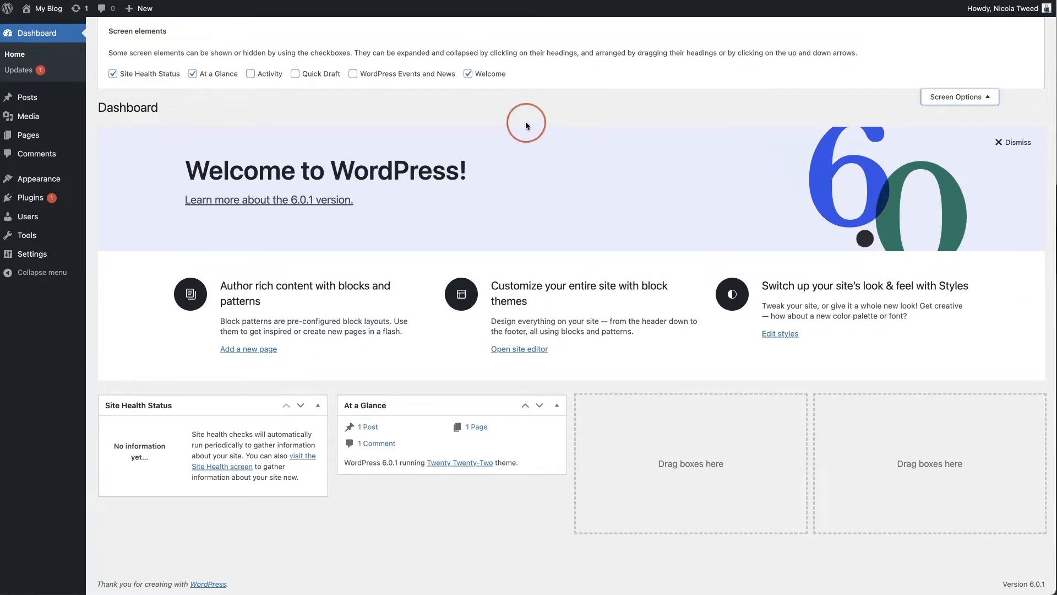
Dismiss the Welcome to WordPress panel, leaving only Site Health Status and At a Glance
click(1018, 144)
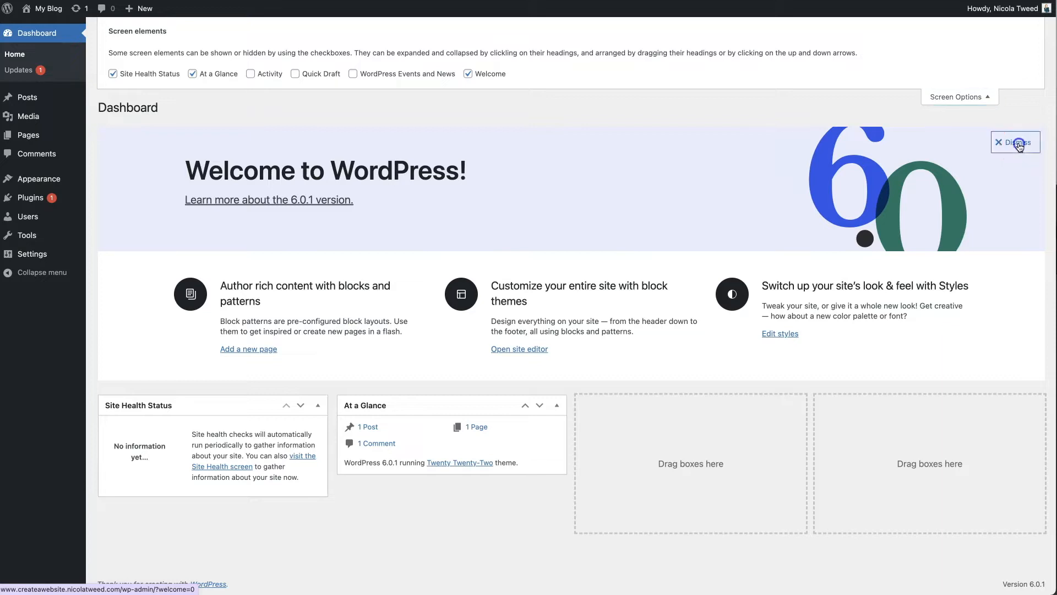
click(965, 100)
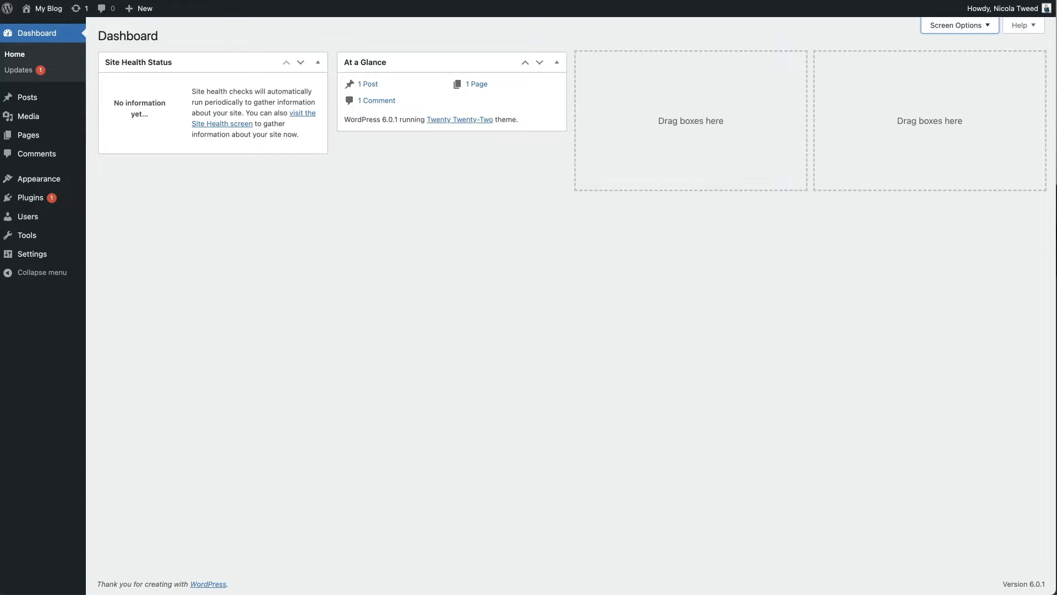
click(167, 119)
click(381, 364)
mouse_move(37, 100)
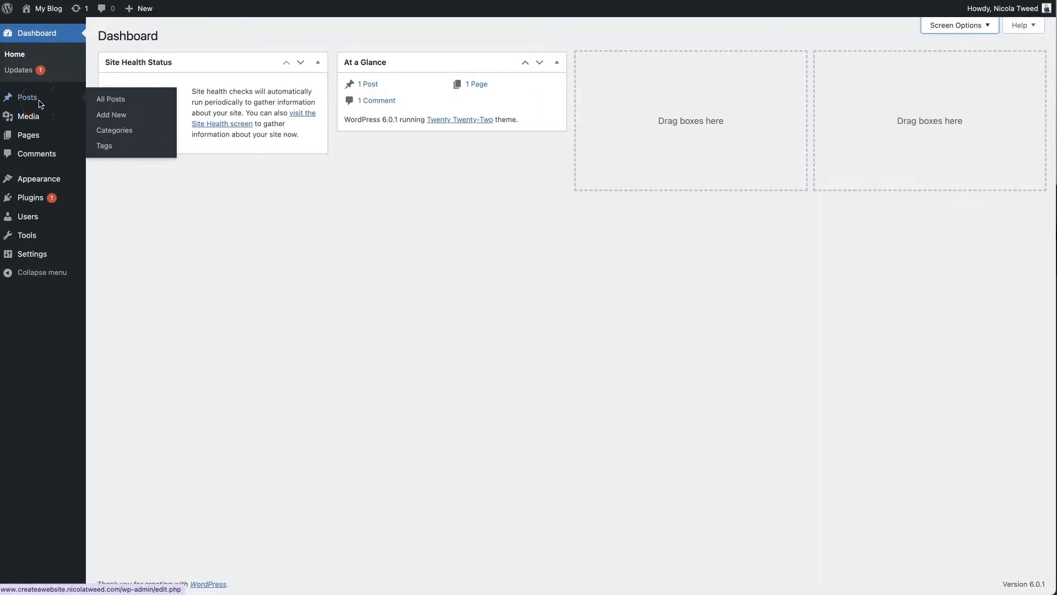
Move the Hello world! post to the trash from All Posts
click(32, 101)
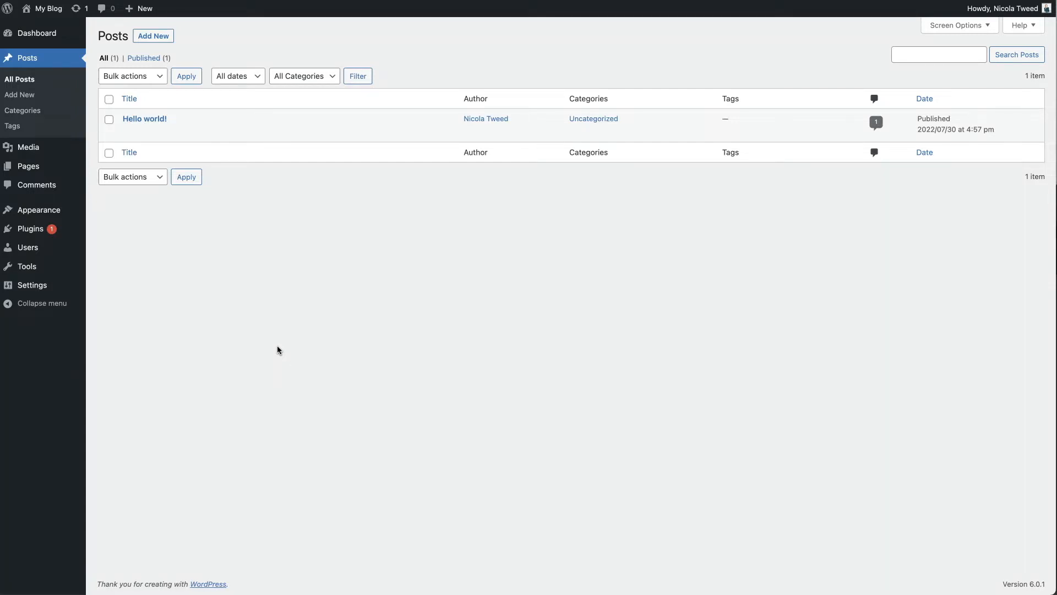
mouse_move(186, 135)
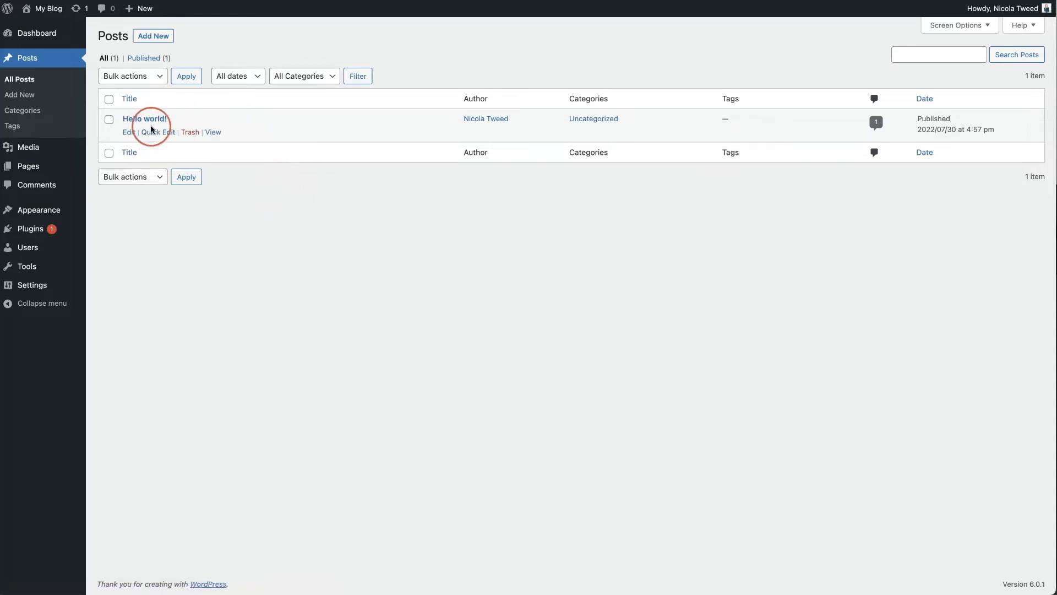
click(190, 133)
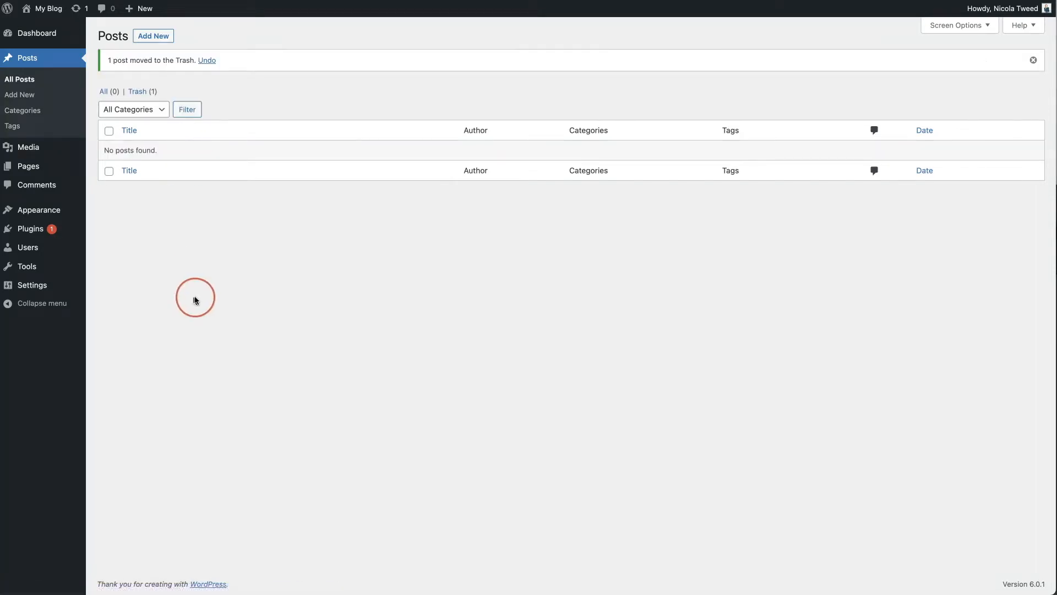
Permanently delete Hello world! from the trash, then open the Pages list
click(146, 90)
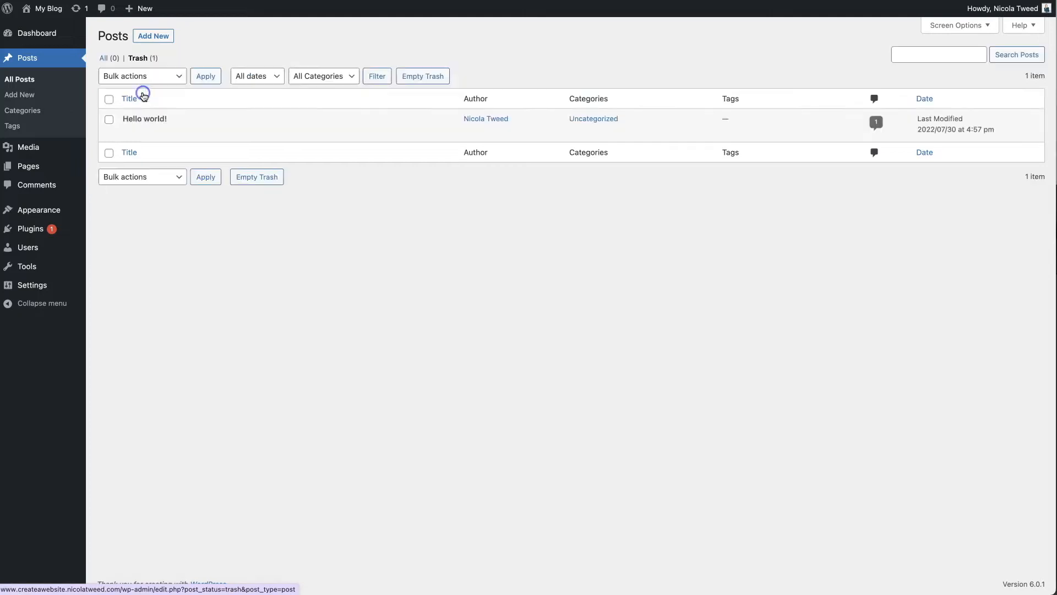
mouse_move(196, 113)
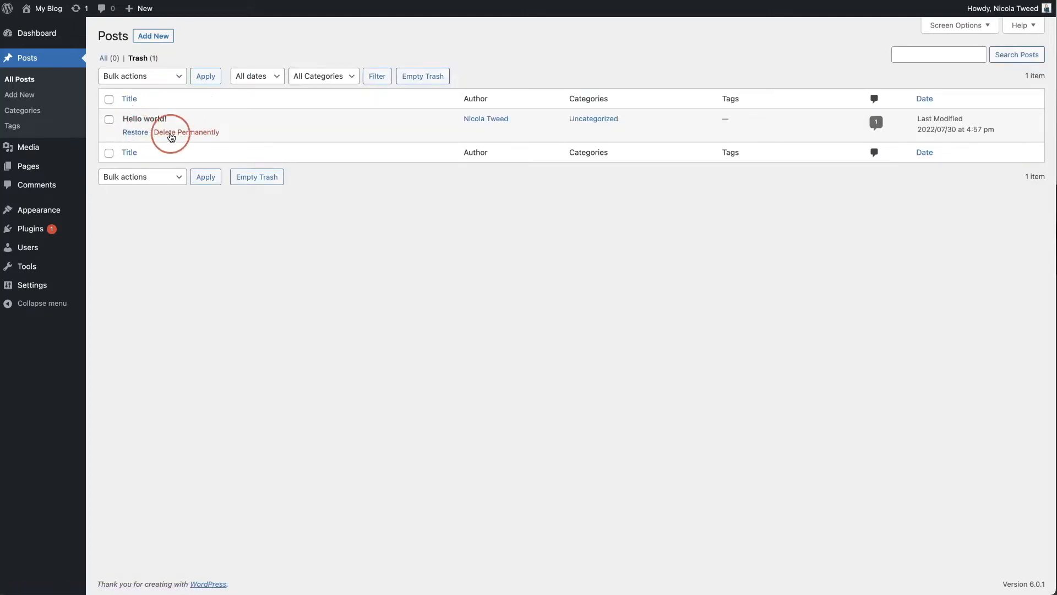
click(181, 134)
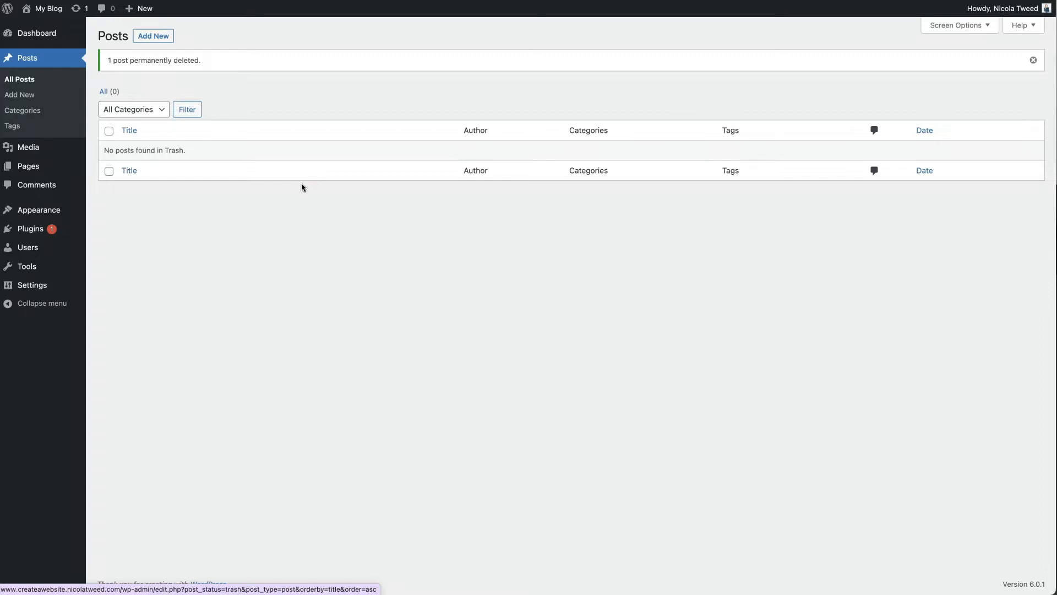
click(28, 169)
click(255, 304)
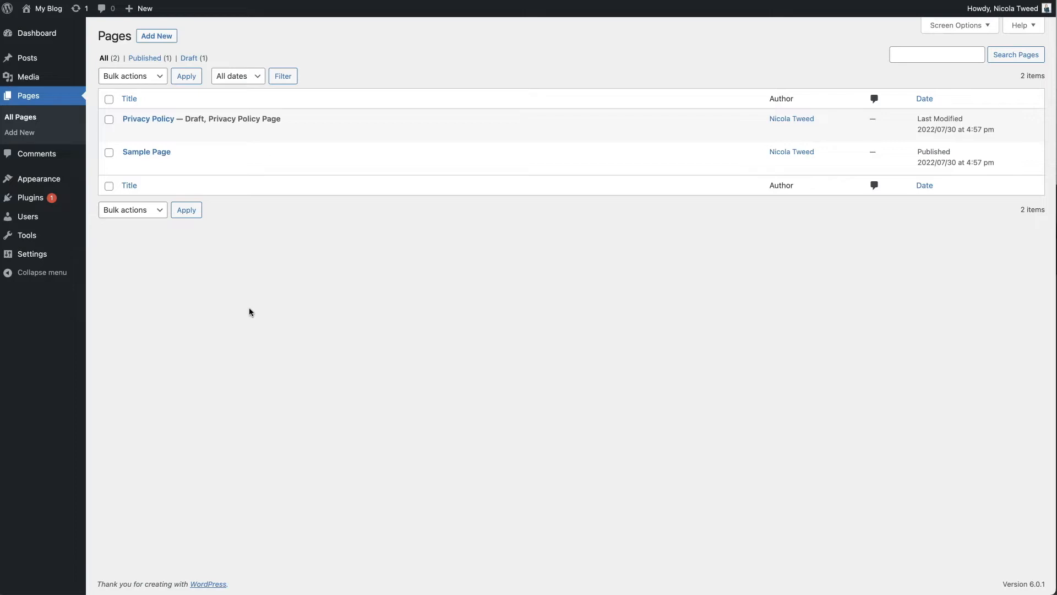
Trash Sample Page and permanently delete it from the trash
mouse_move(223, 164)
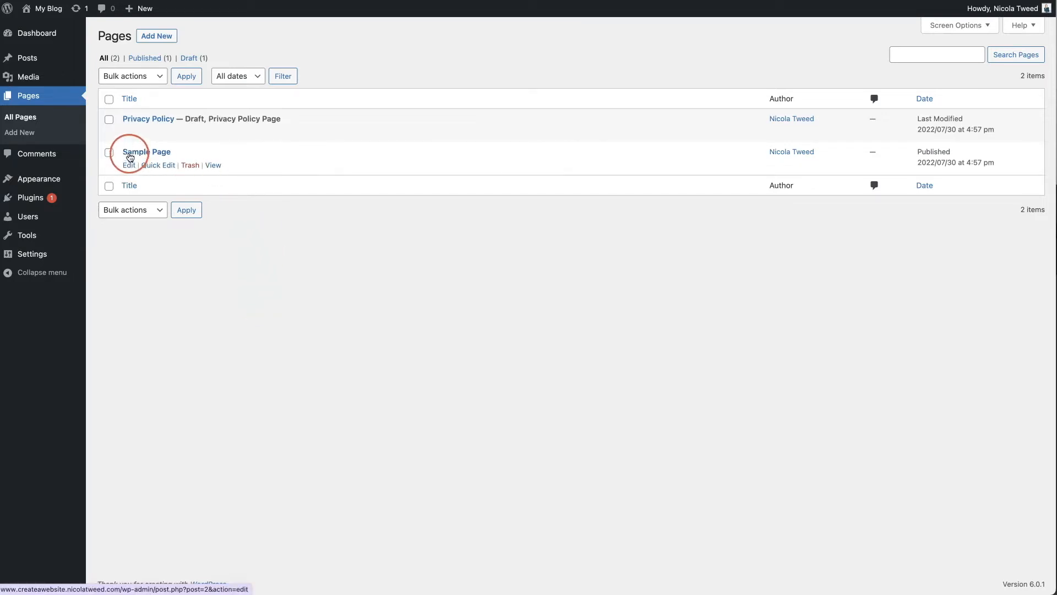
click(188, 166)
click(189, 94)
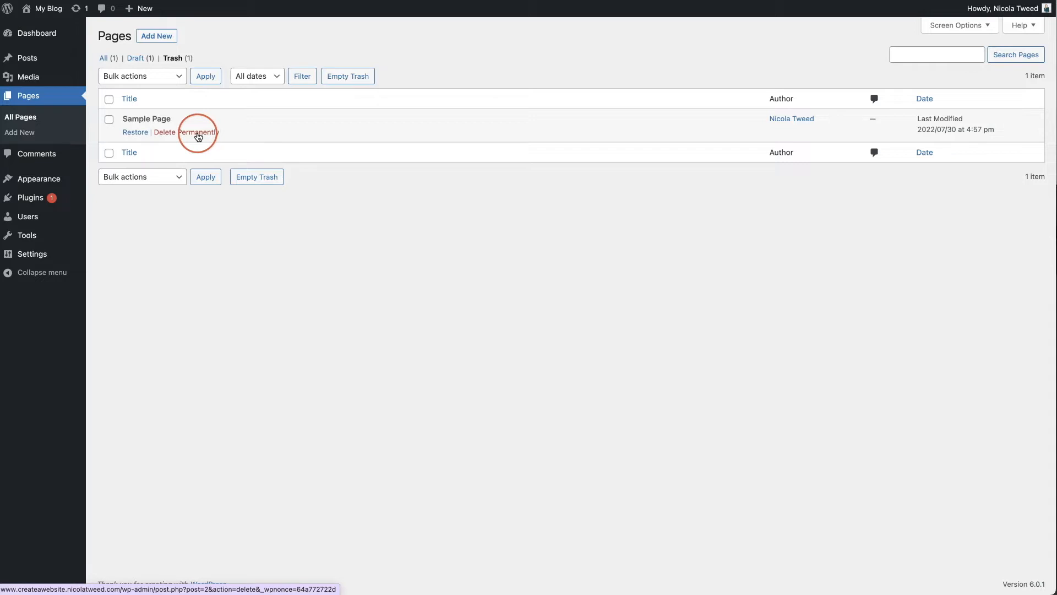
click(198, 134)
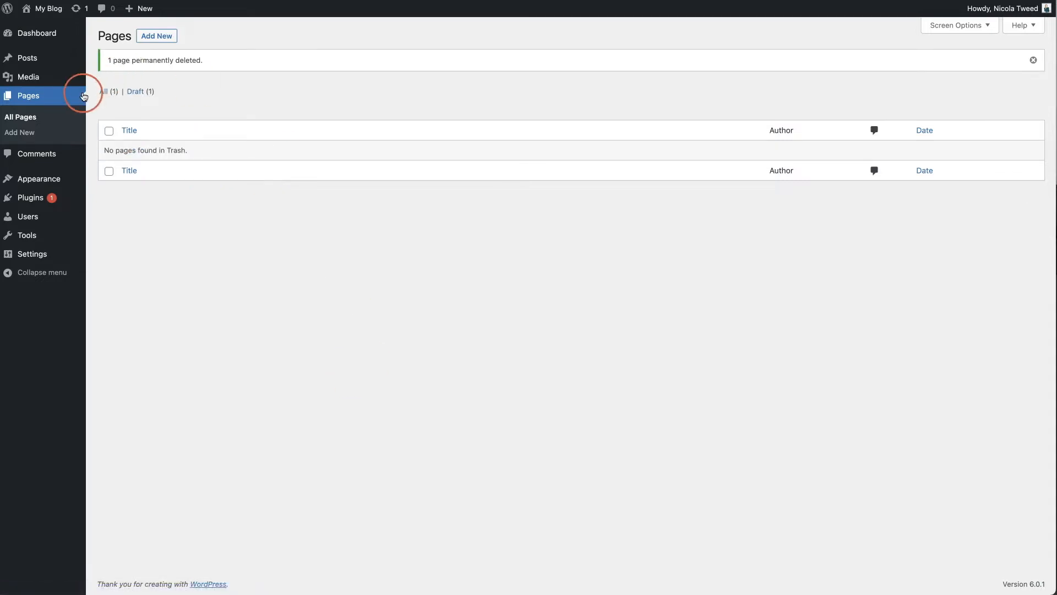
Return to All Pages, now only the Privacy Policy draft, then open Installed Plugins
click(66, 116)
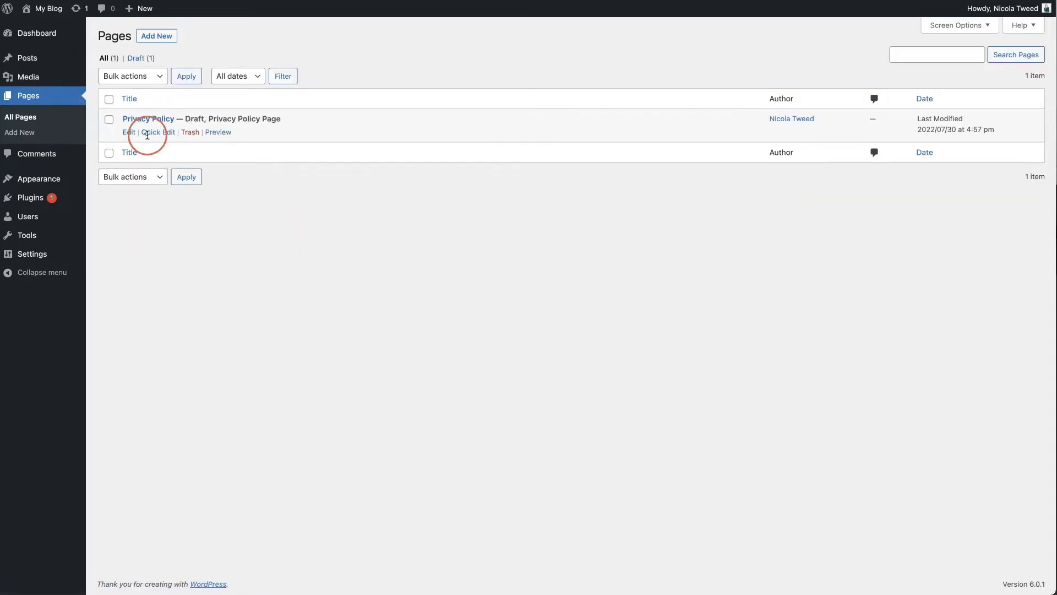
click(368, 209)
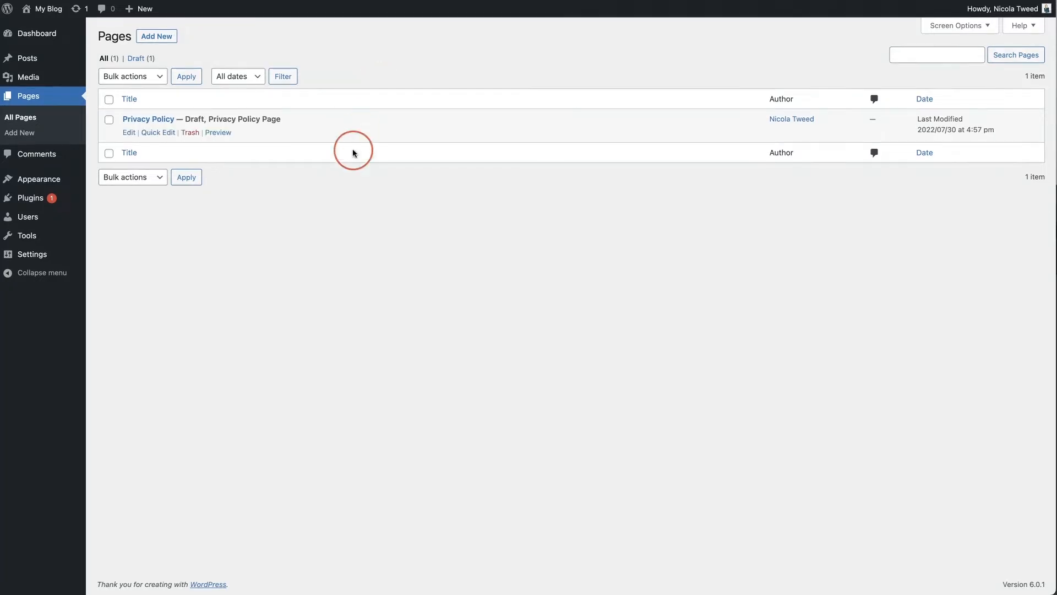
mouse_move(33, 203)
click(114, 202)
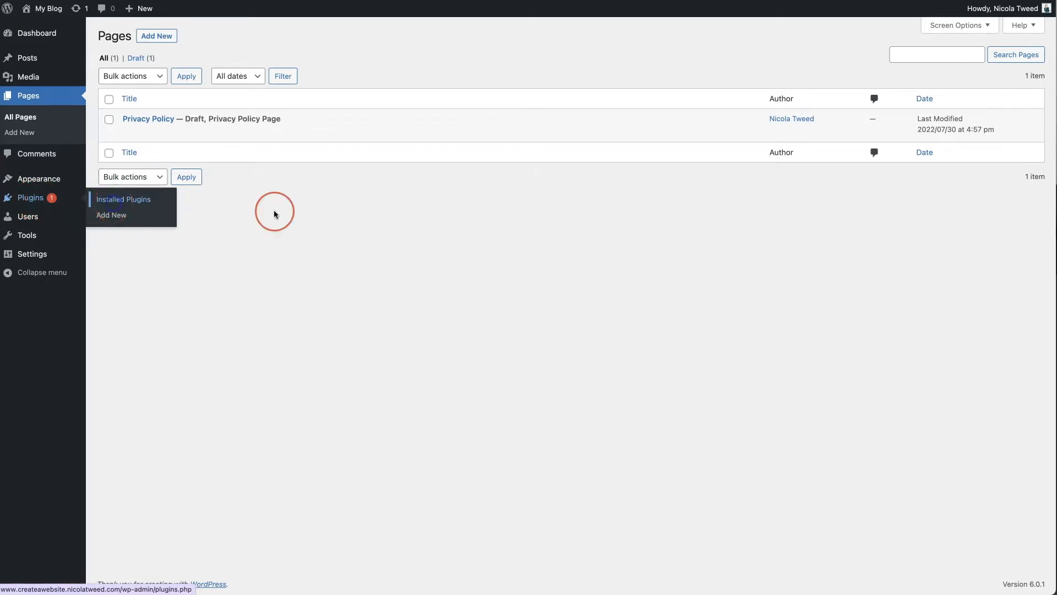
Delete and confirm removal of Hello Dolly, reloading so only Akismet Anti-Spam remains
click(375, 218)
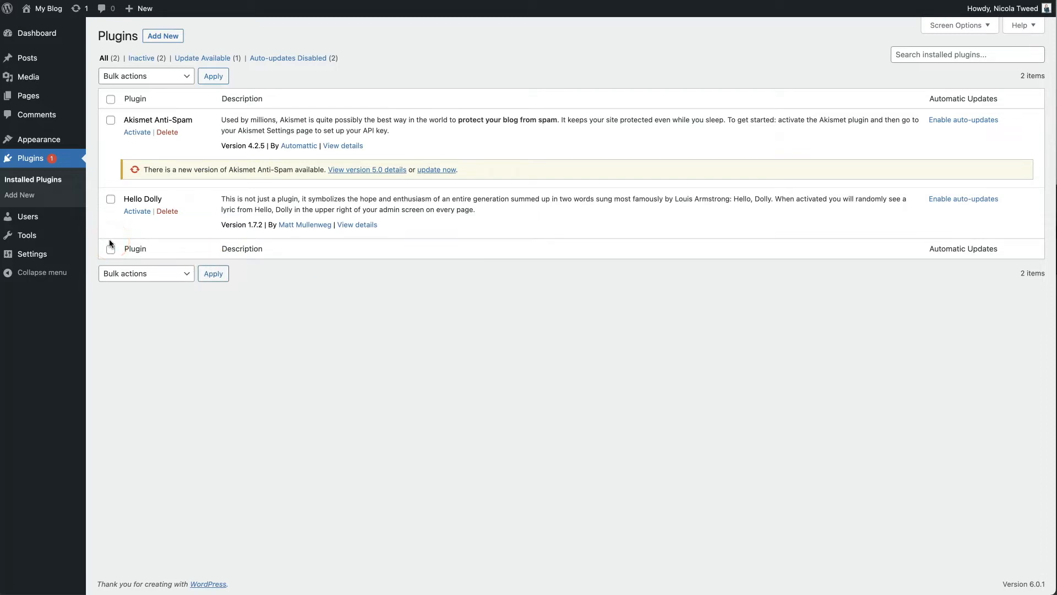
click(168, 212)
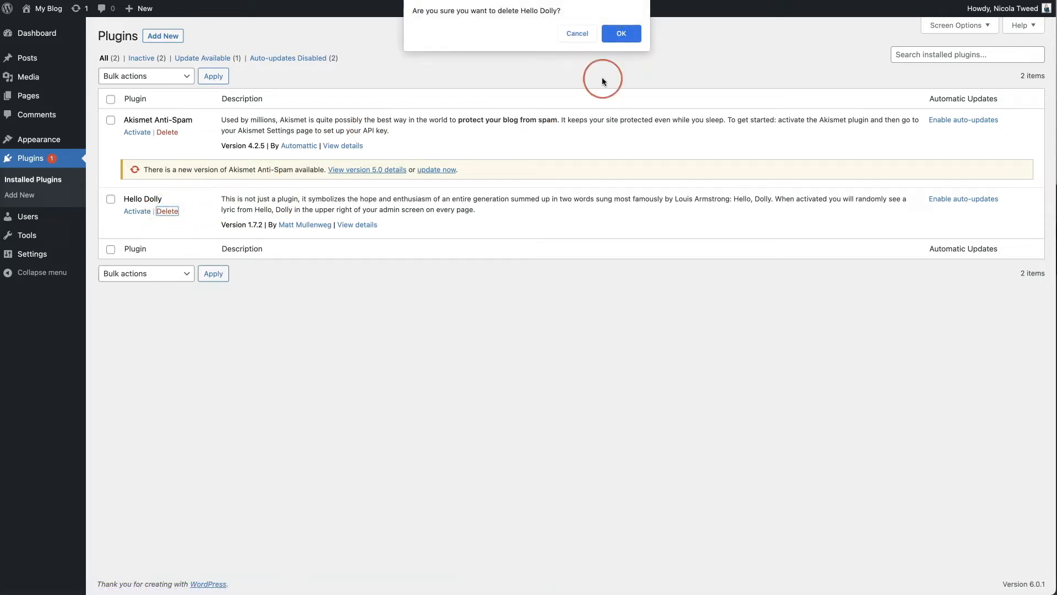
click(620, 34)
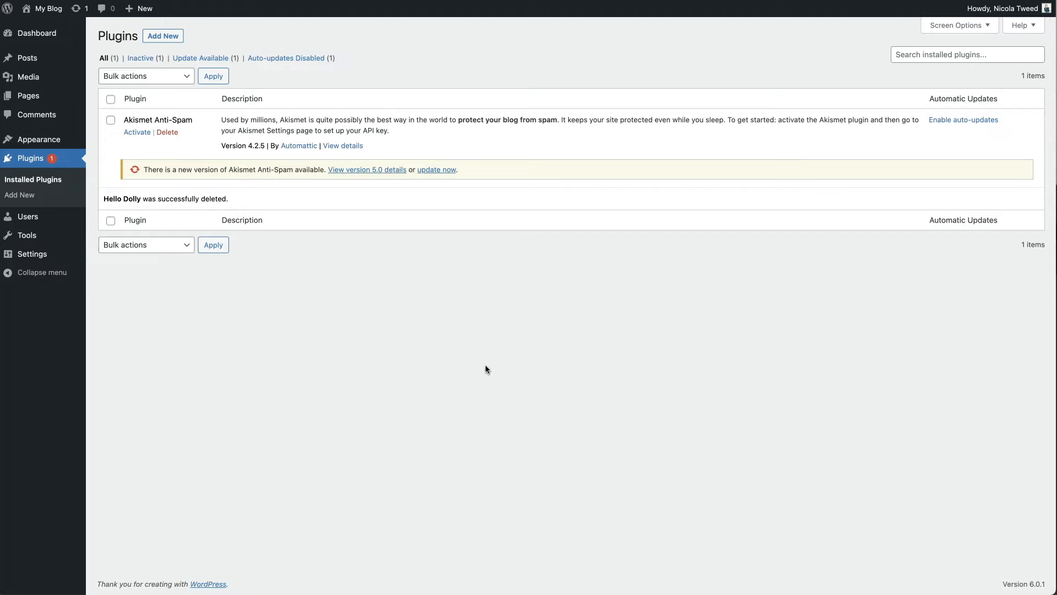
key(super+r)
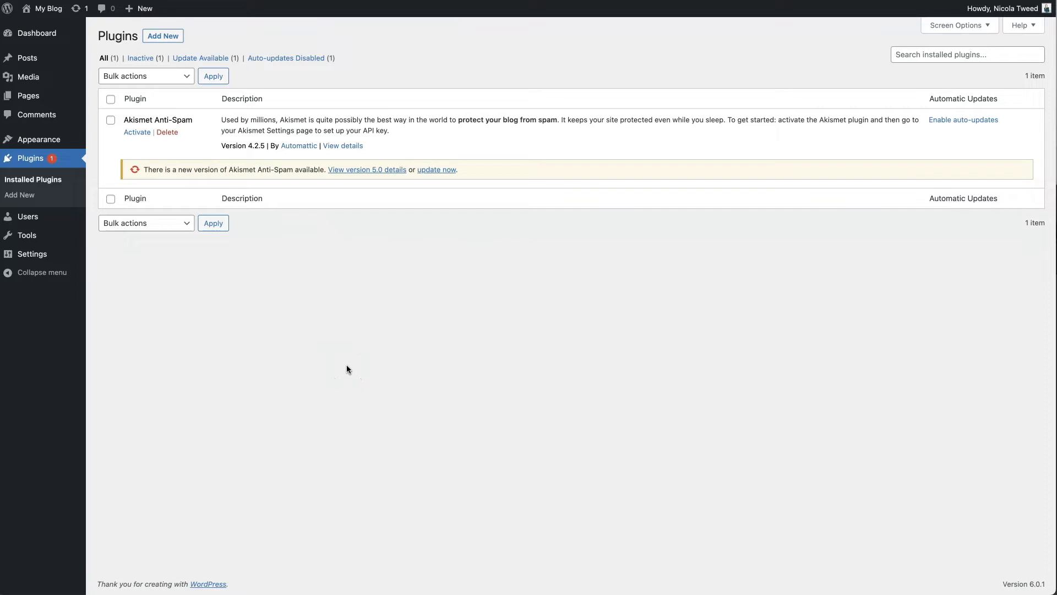
mouse_move(60, 254)
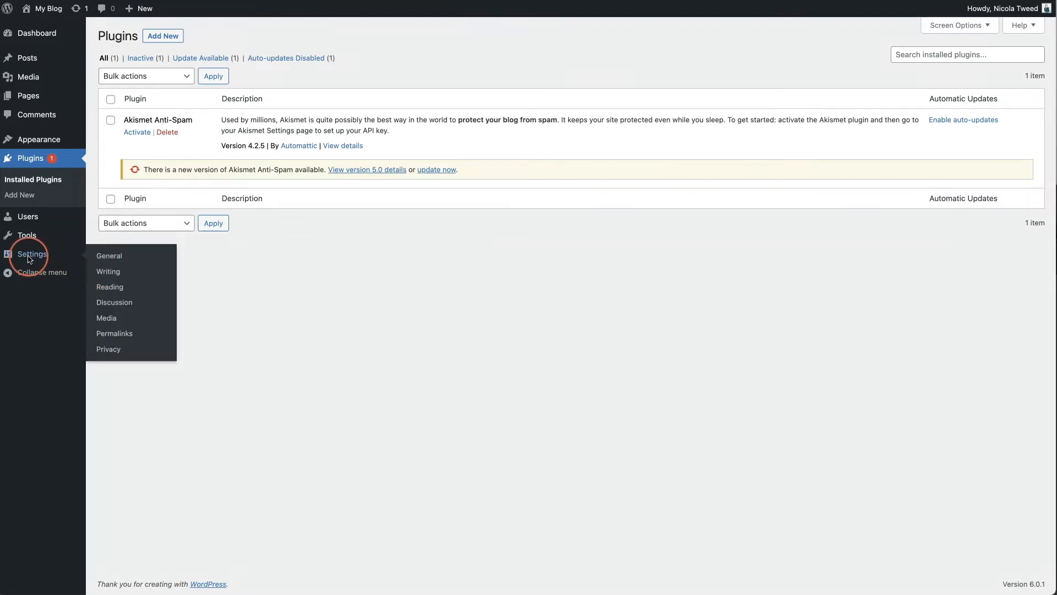
In Settings > General, highlight the site title My Blog, tagline My WordPress Blog and admin email
click(113, 261)
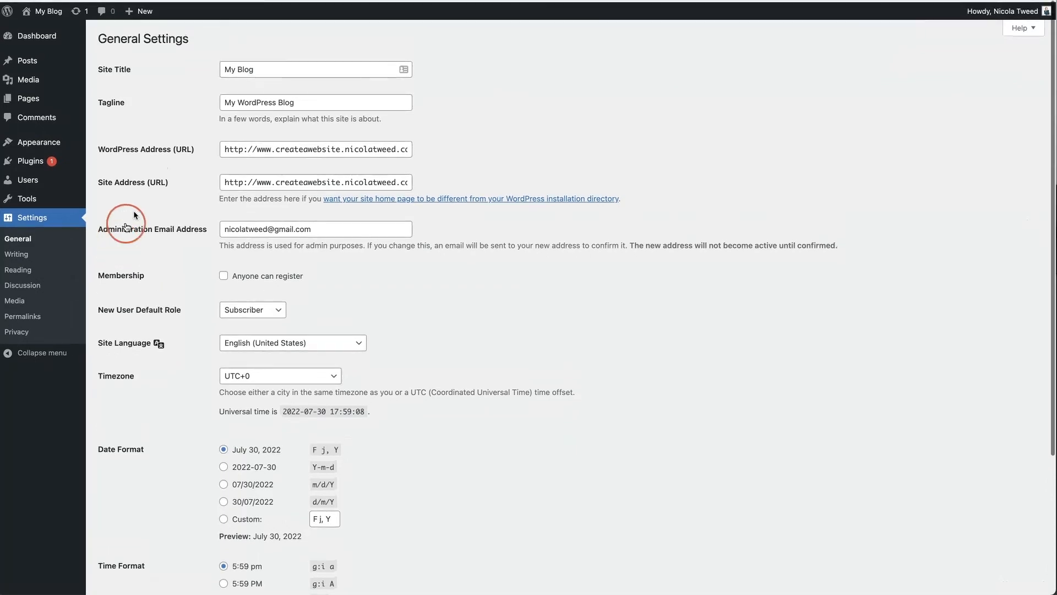
click(275, 70)
drag(275, 69, 212, 66)
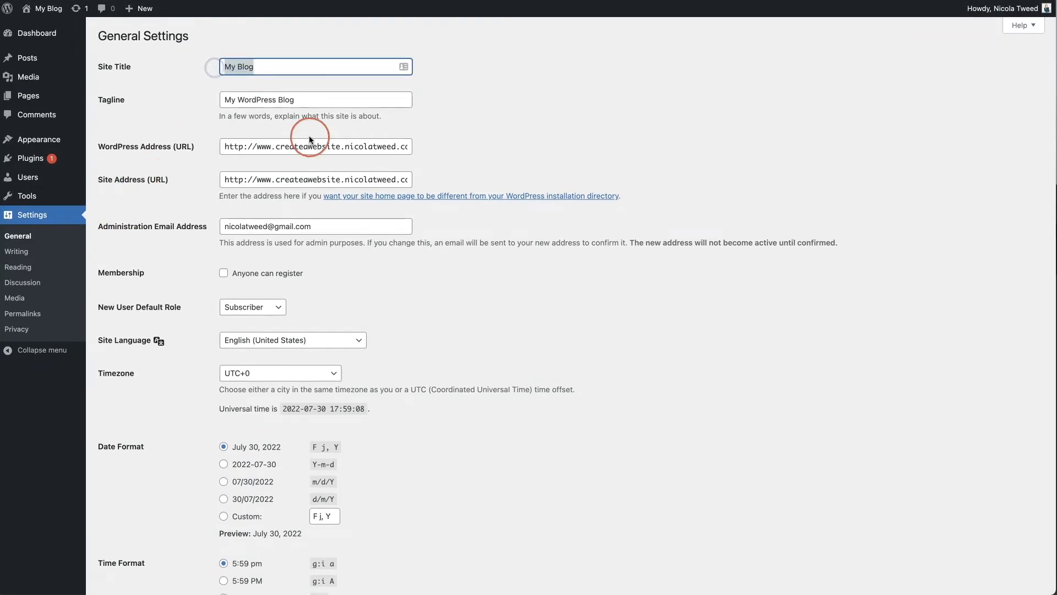
drag(289, 99, 214, 104)
drag(302, 102, 184, 106)
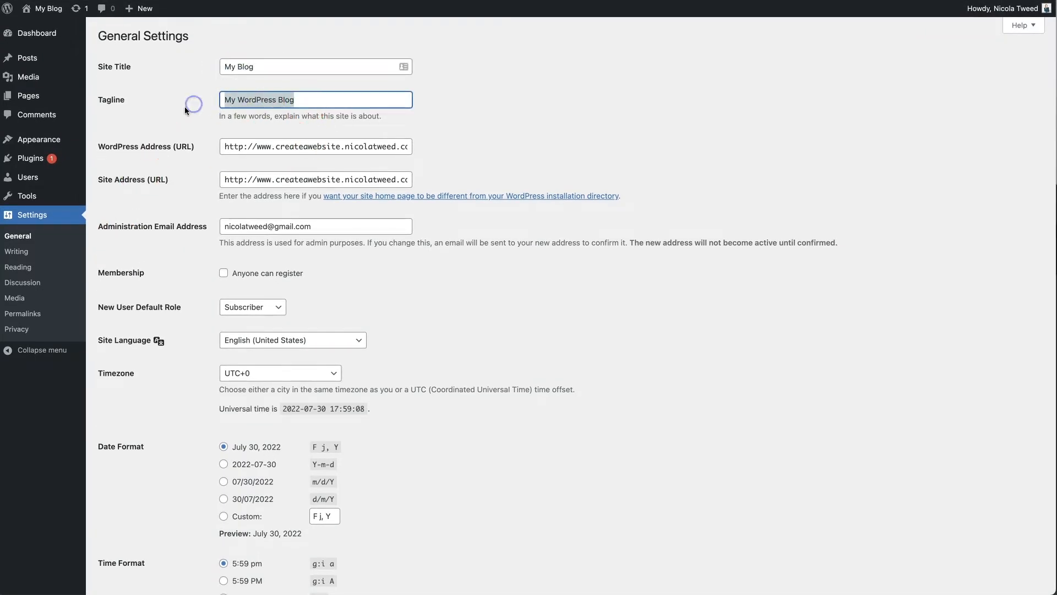
drag(266, 68, 167, 65)
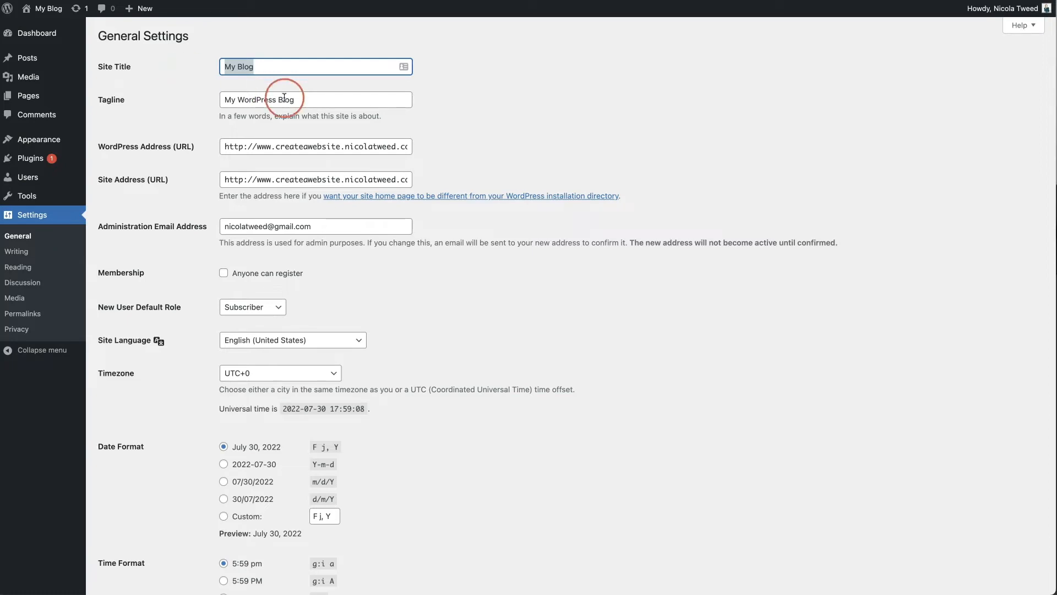
drag(318, 99, 124, 91)
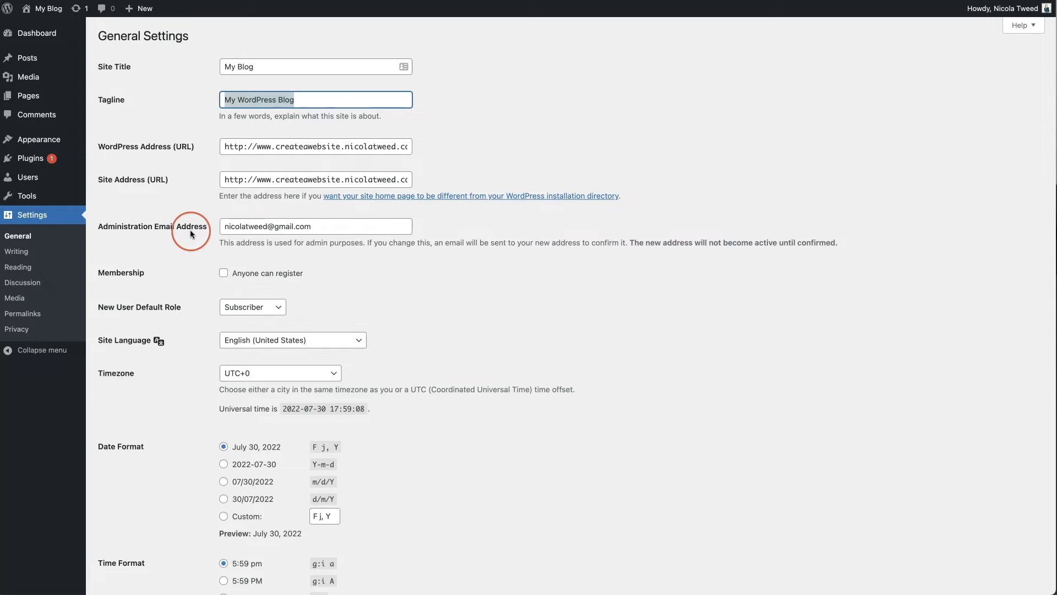
drag(324, 227, 221, 229)
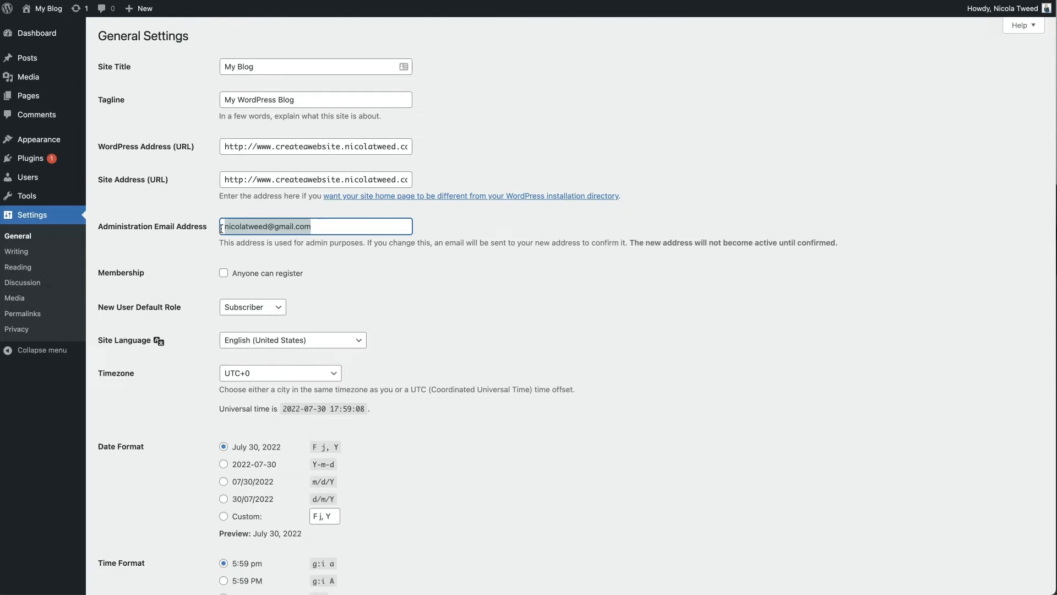
Replace the Administration Email Address with the new address and save the changes
click(322, 228)
drag(323, 228, 224, 226)
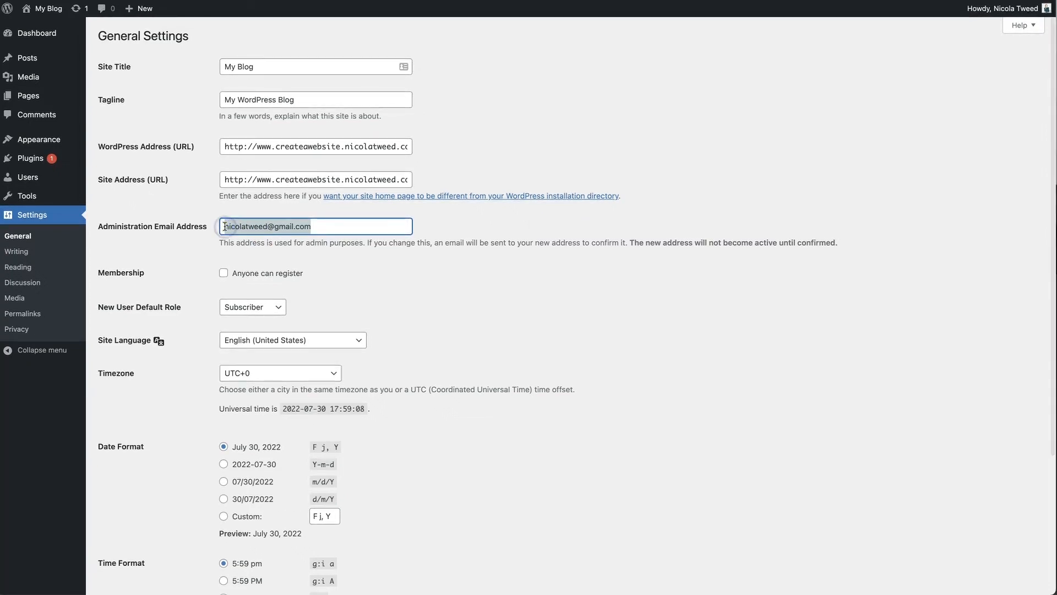
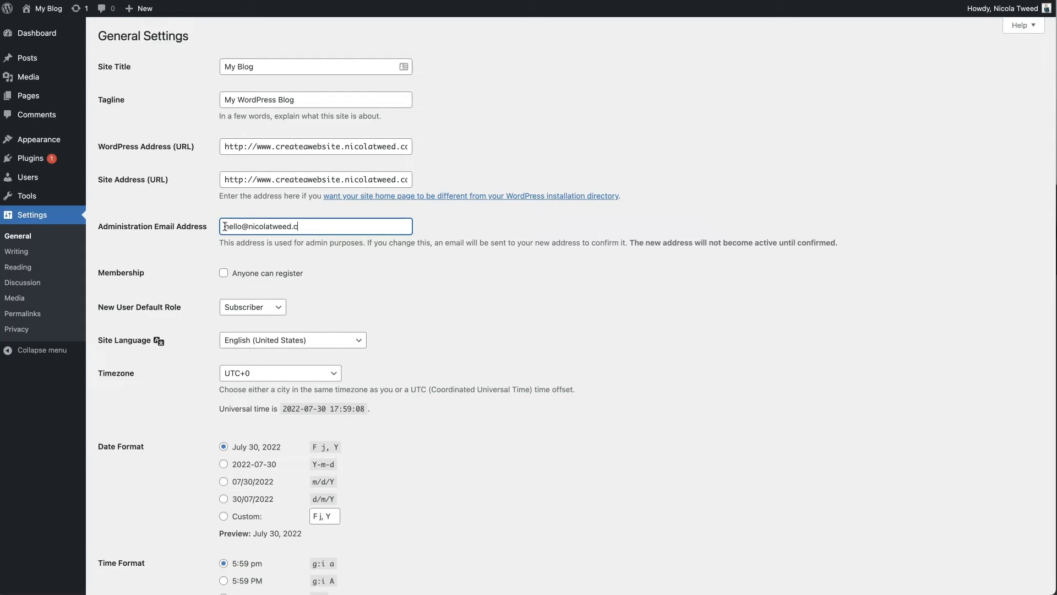
scroll(323, 346, down, 3)
scroll(324, 346, down, 1)
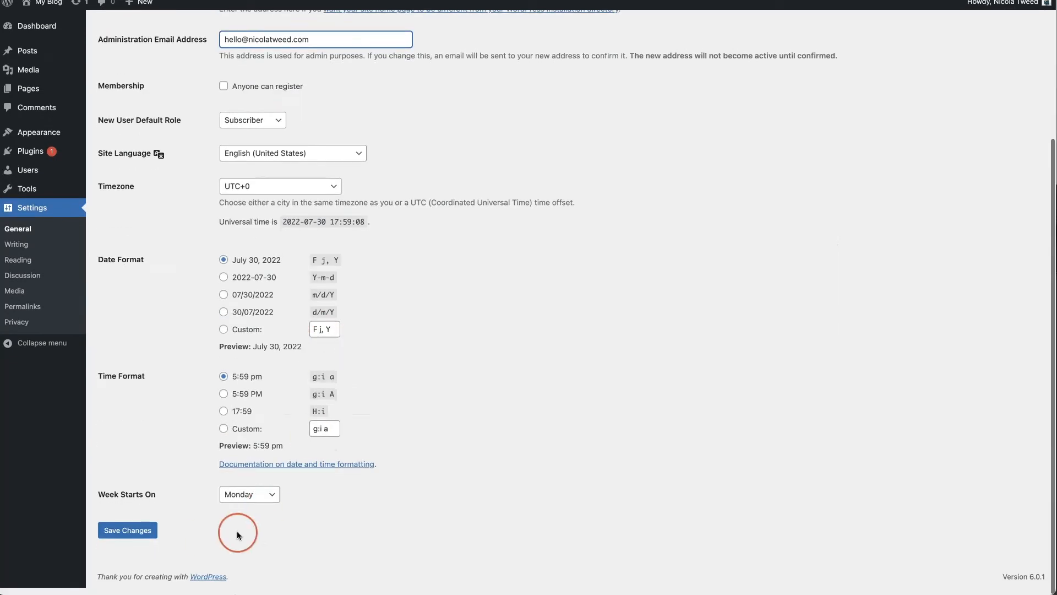
click(116, 532)
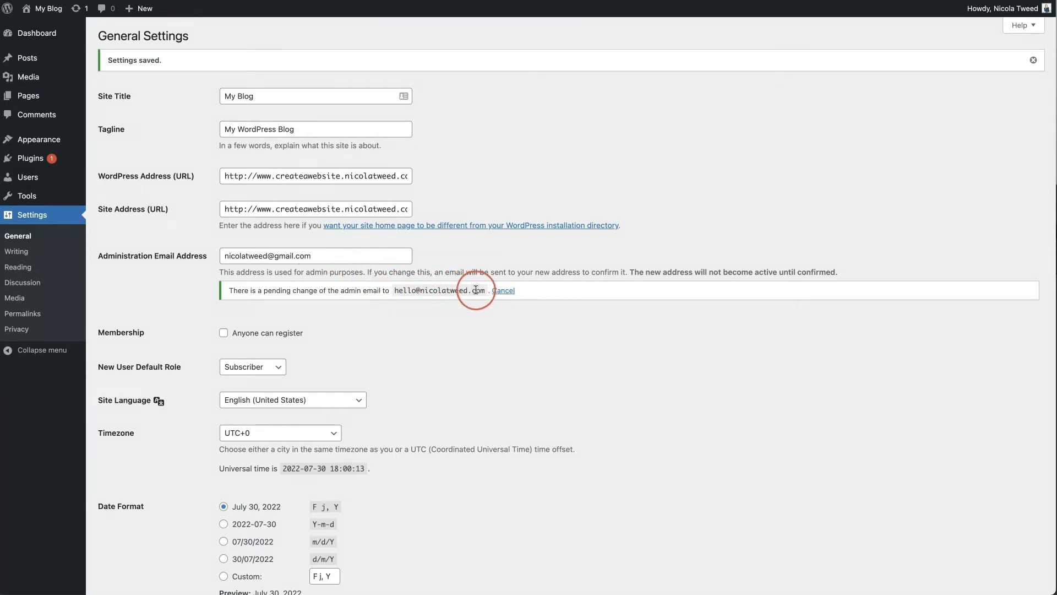
Set the site timezone to Johannesburg under Africa and save General Settings
scroll(602, 181, down, 5)
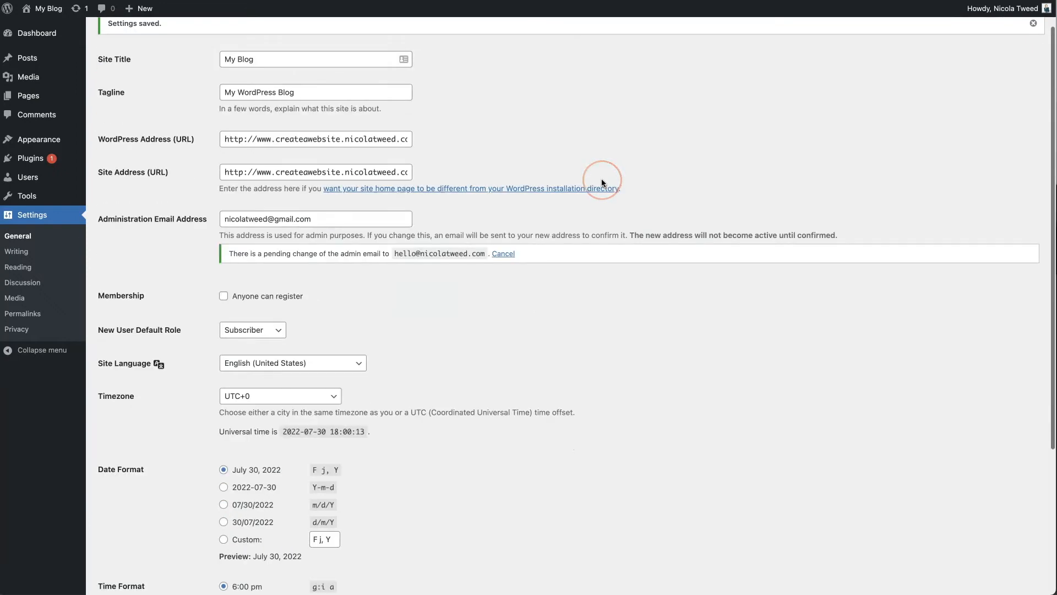
scroll(601, 179, down, 2)
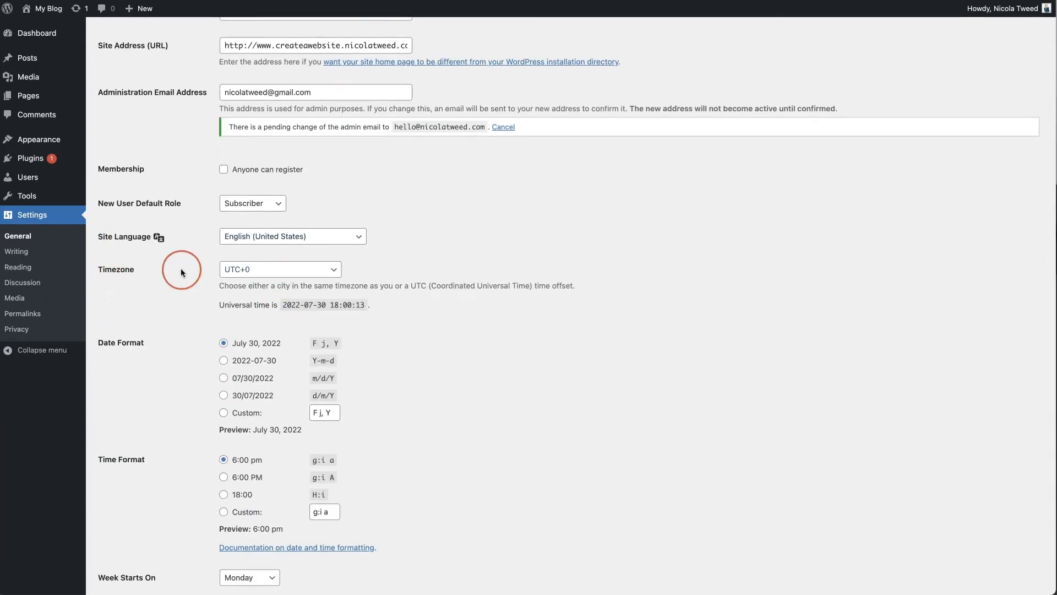
click(292, 272)
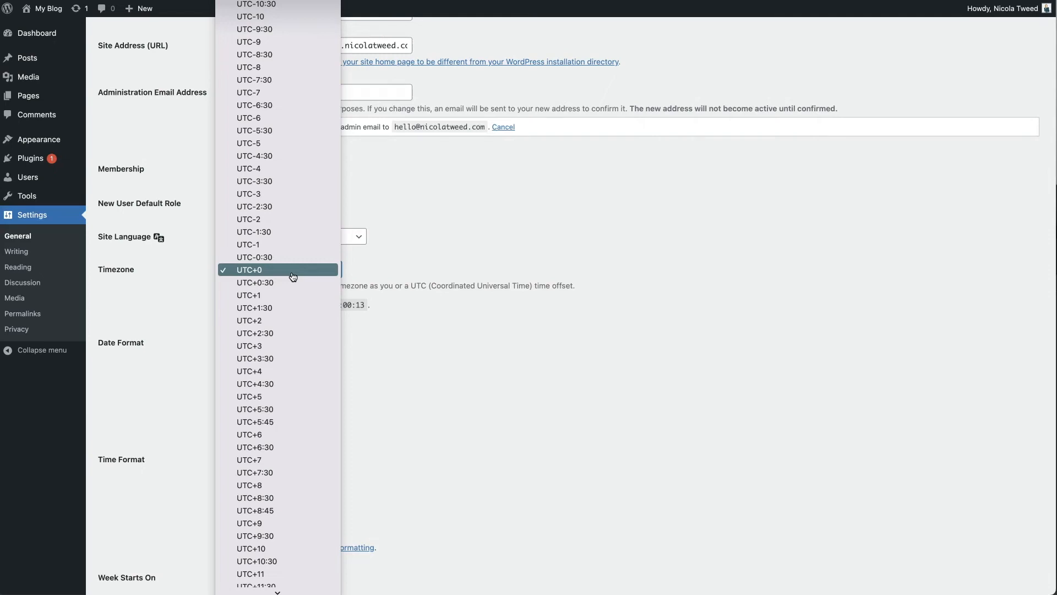
scroll(293, 277, up, 20)
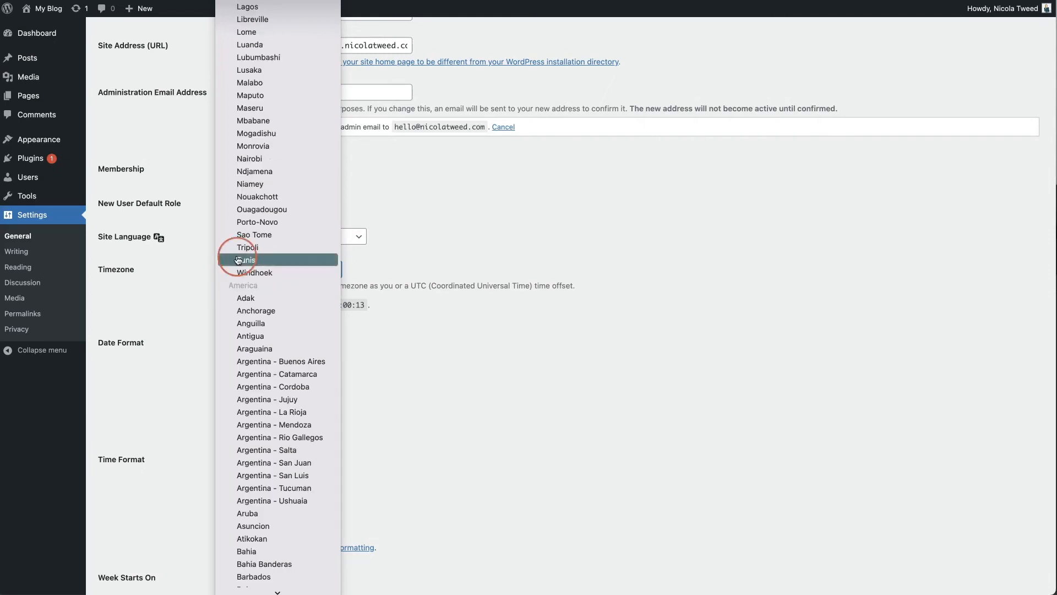
scroll(267, 3, up, 3)
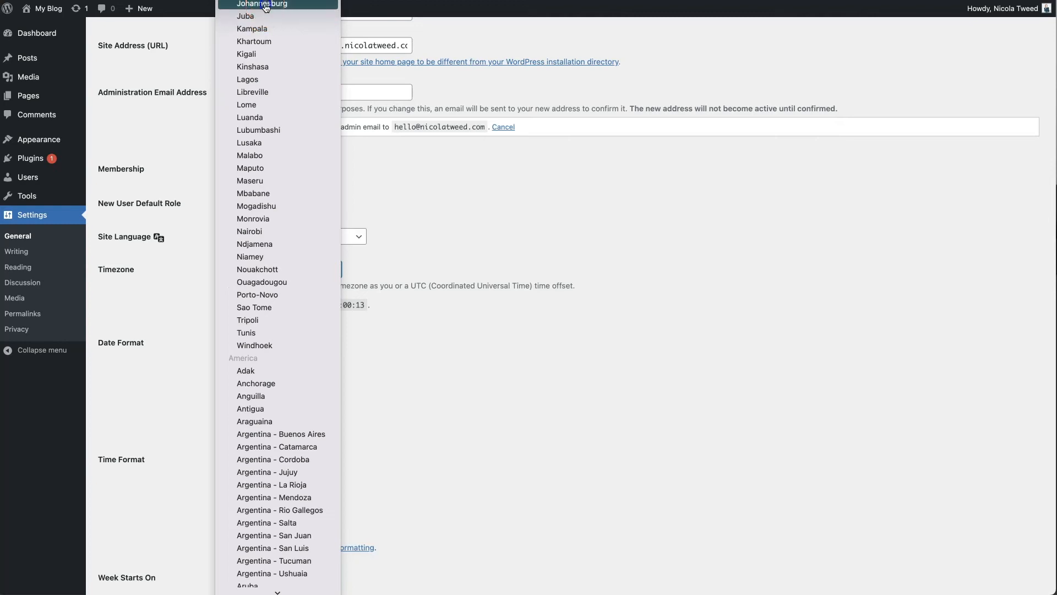
click(263, 4)
scroll(527, 376, down, 3)
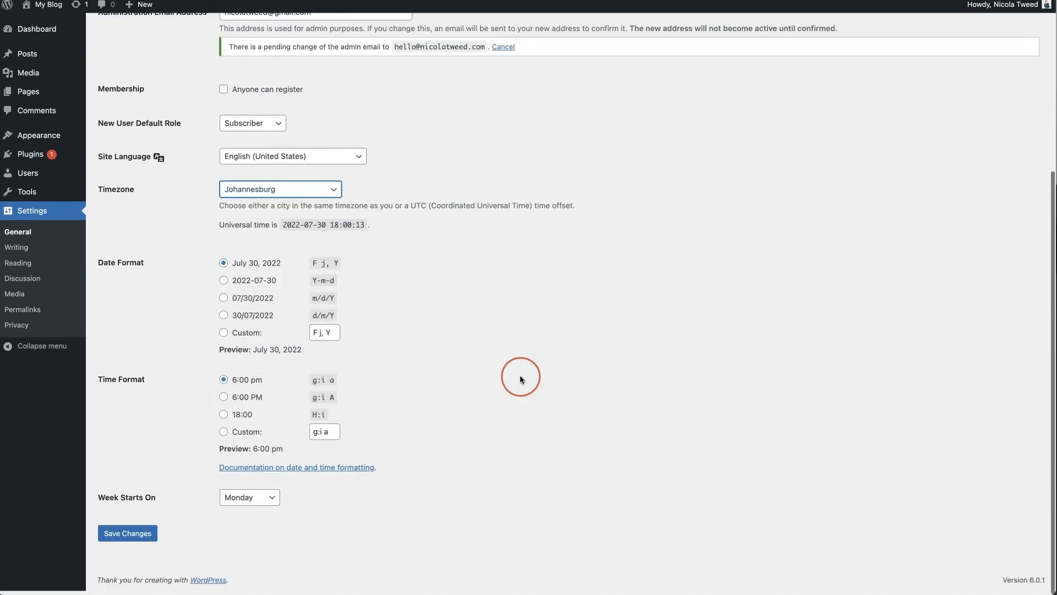
click(140, 537)
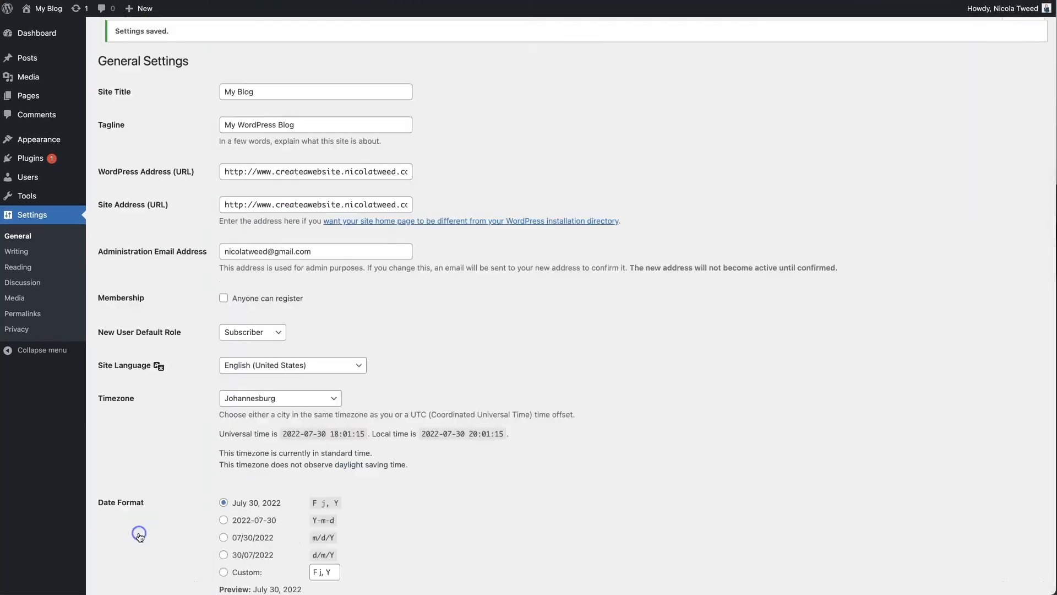
Switch the date format to the custom pattern 'j F Y' and refresh the preview
scroll(513, 493, down, 4)
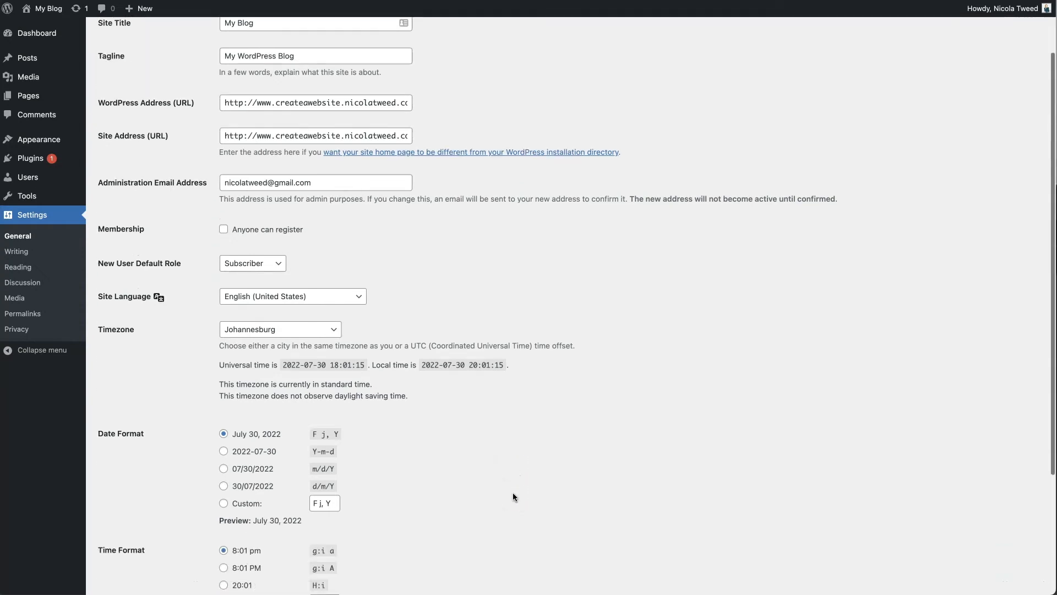
scroll(513, 497, down, 1)
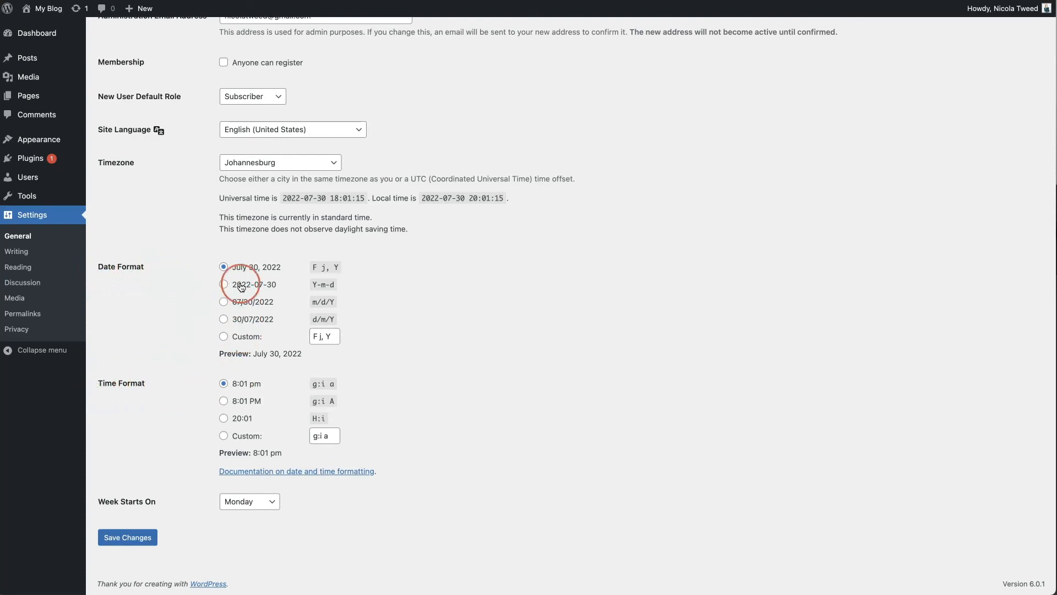
click(224, 339)
click(320, 336)
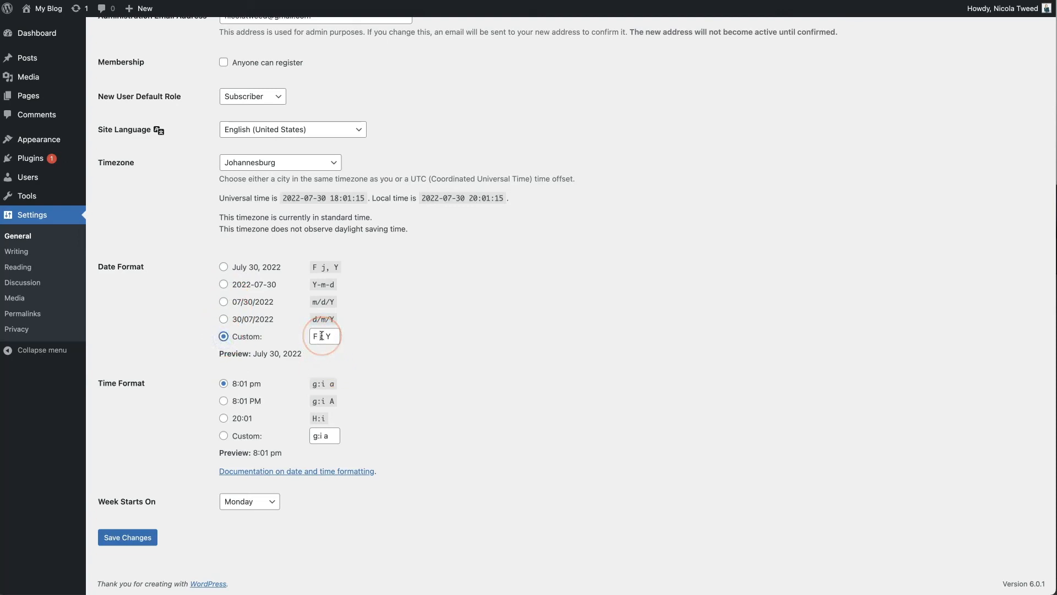
drag(322, 336, 302, 337)
click(377, 337)
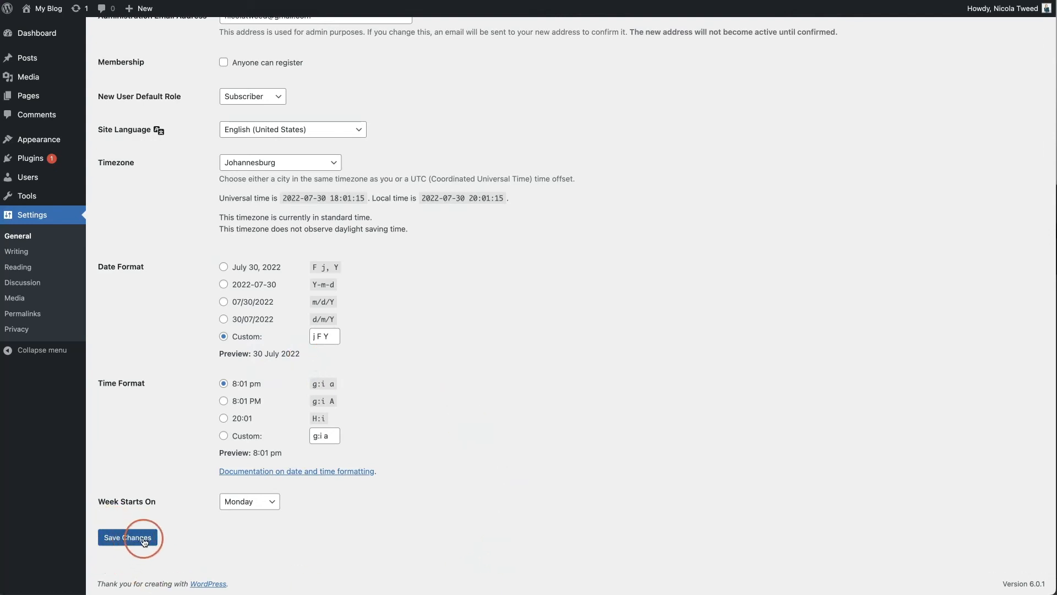
Keep Monday as the week's first day, save the settings, and go to Permalinks
click(266, 502)
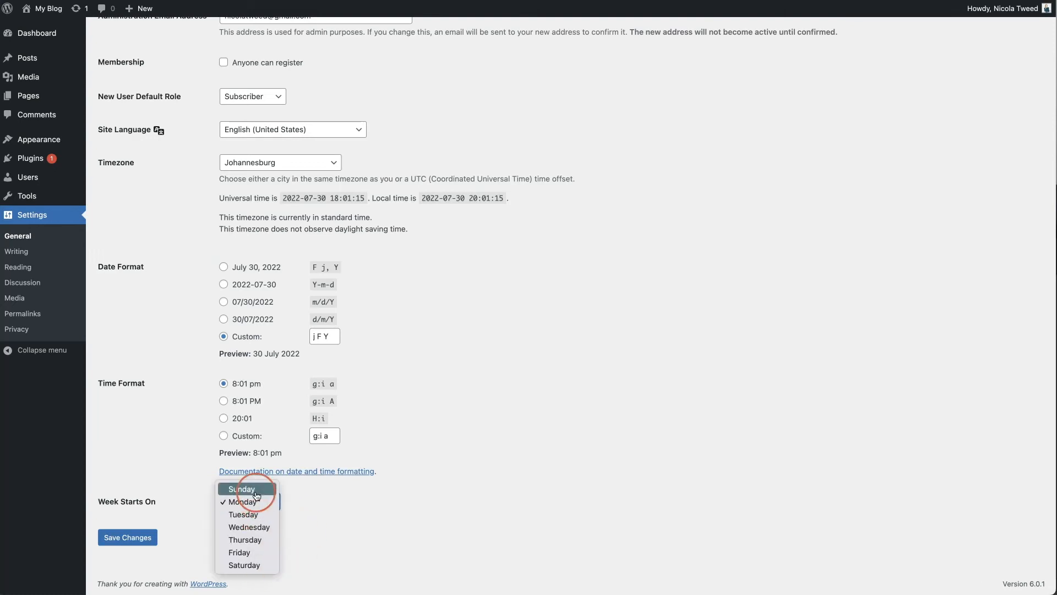
click(205, 557)
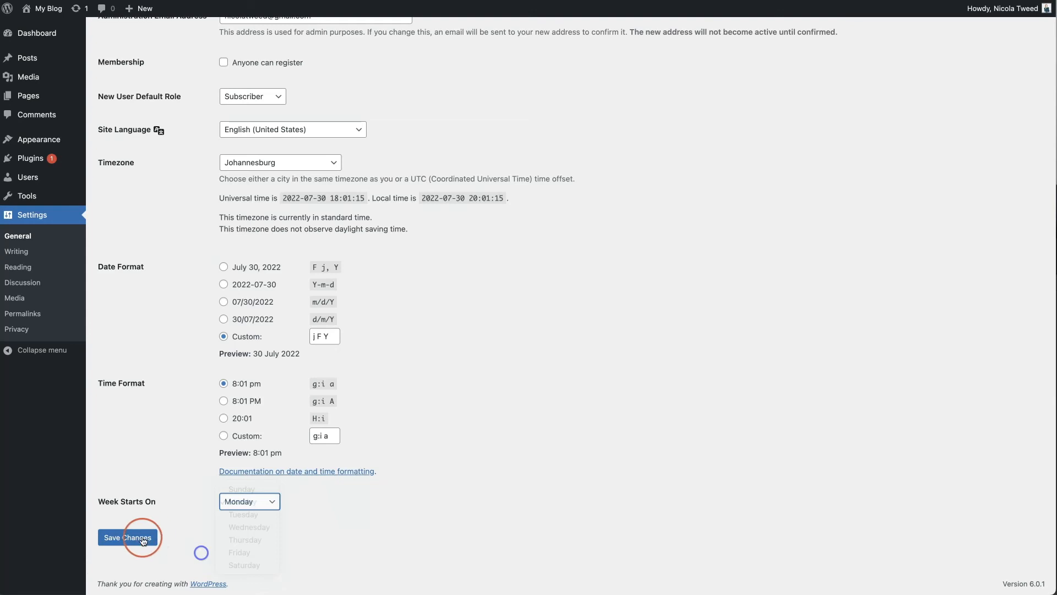
click(137, 538)
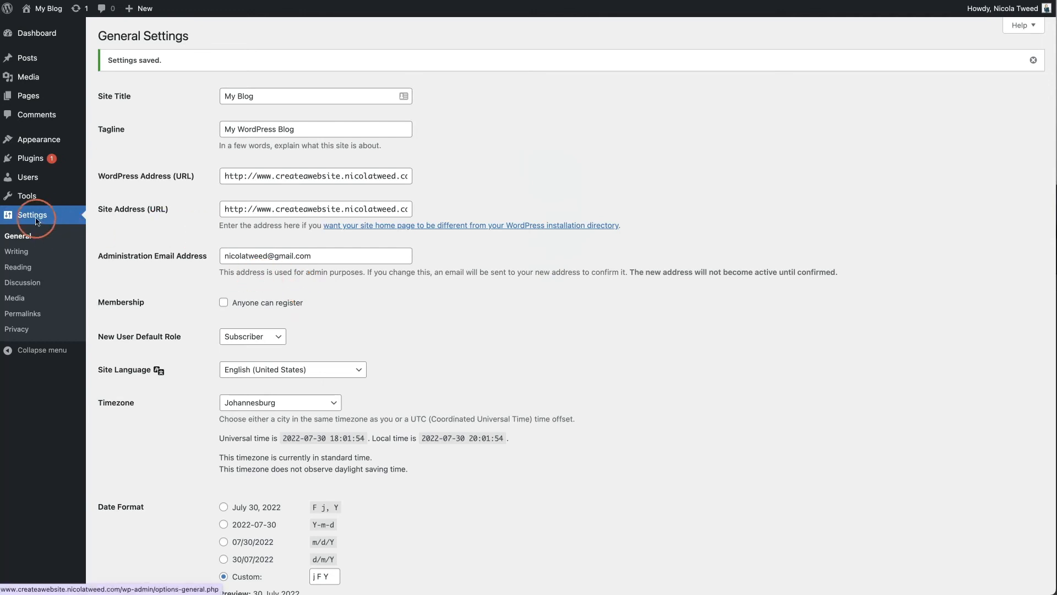
click(24, 313)
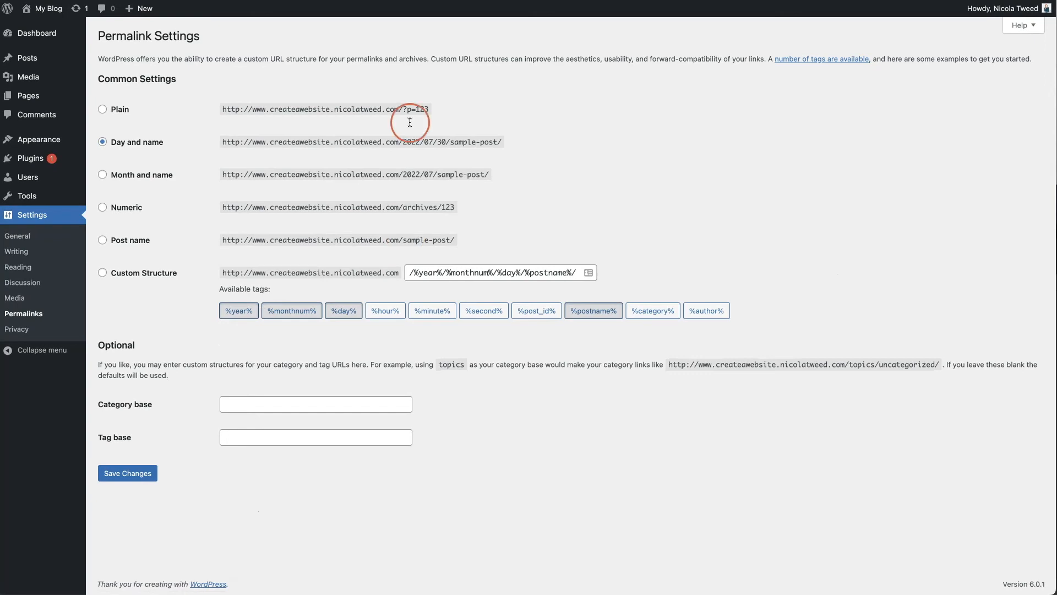
Change permalinks from Day and name to Post name and save the structure
drag(271, 59, 319, 60)
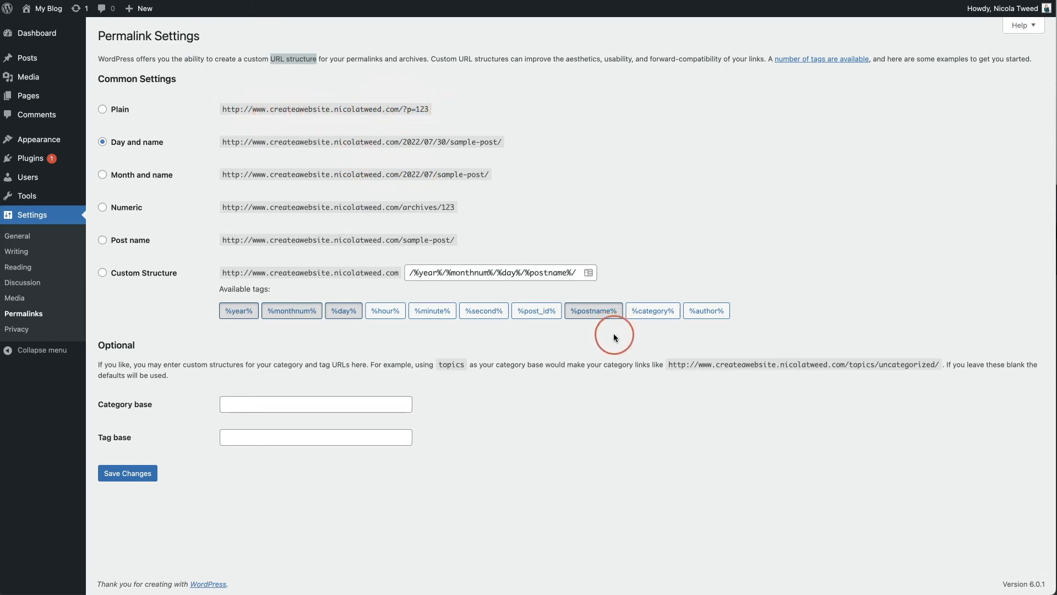
click(104, 242)
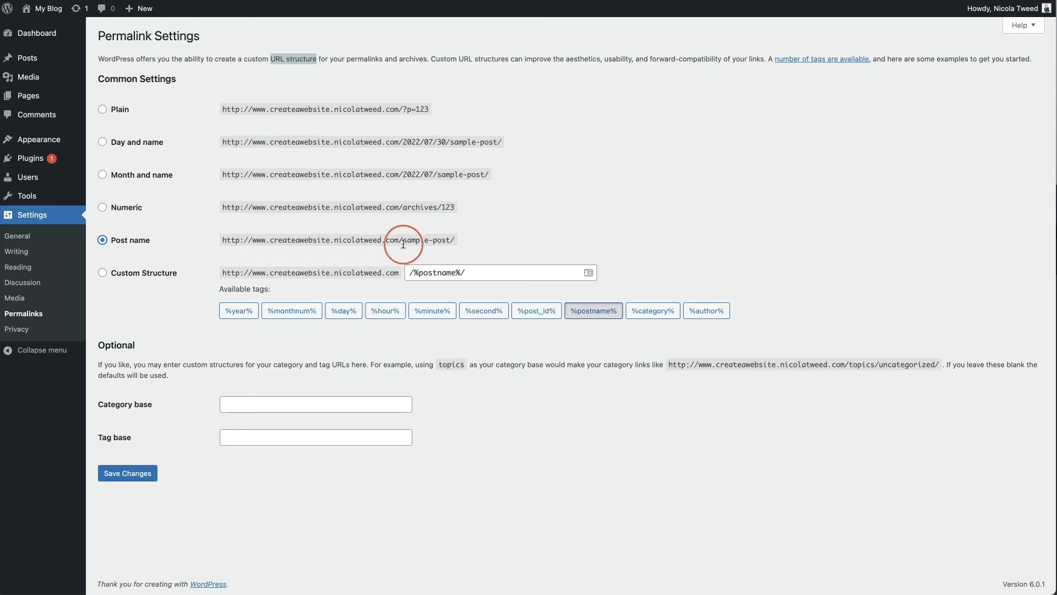
drag(404, 240, 448, 238)
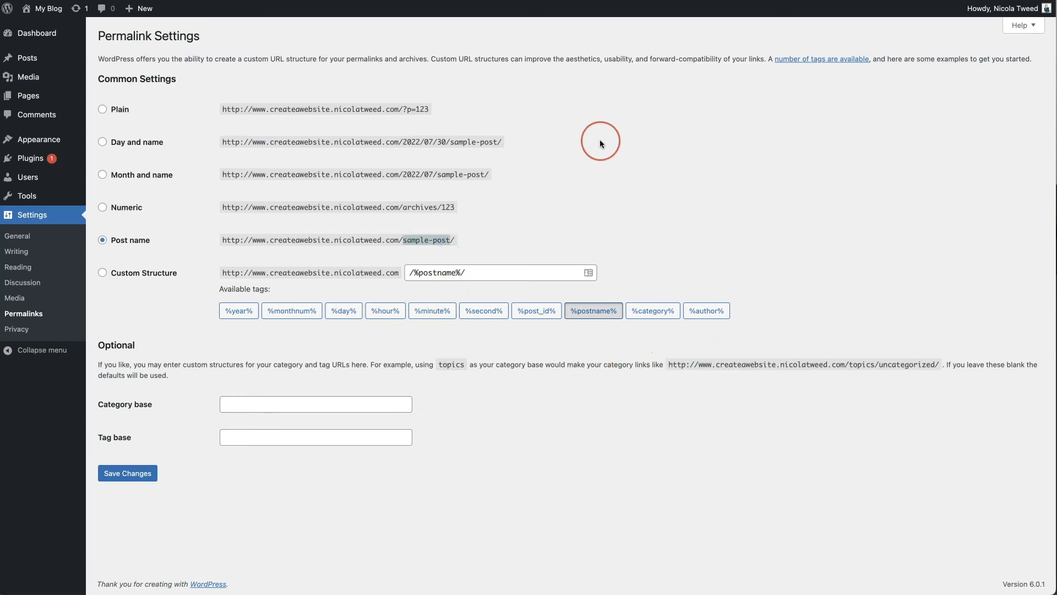
drag(403, 142, 445, 142)
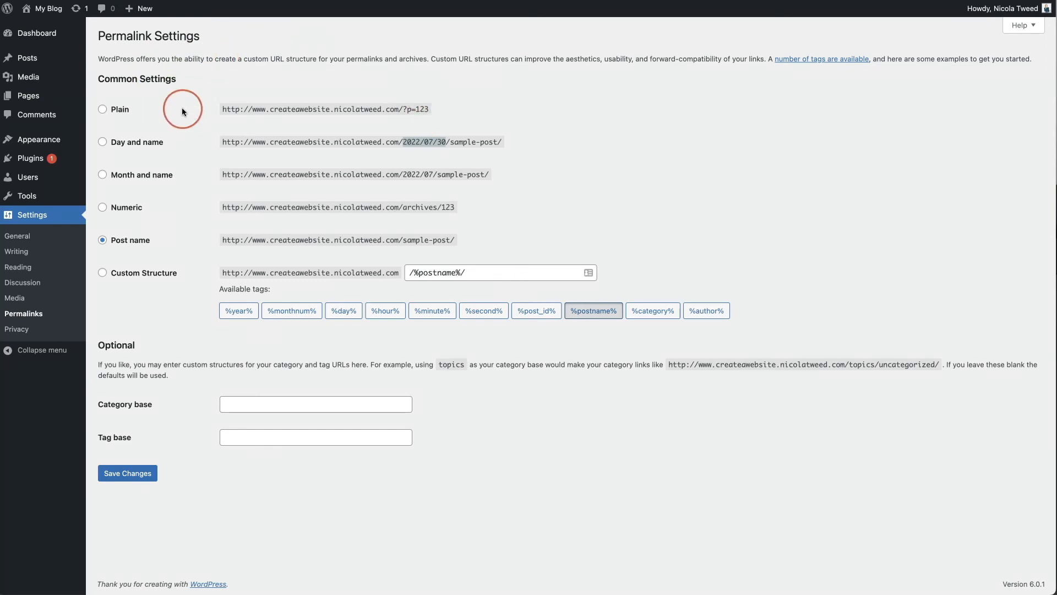
click(129, 477)
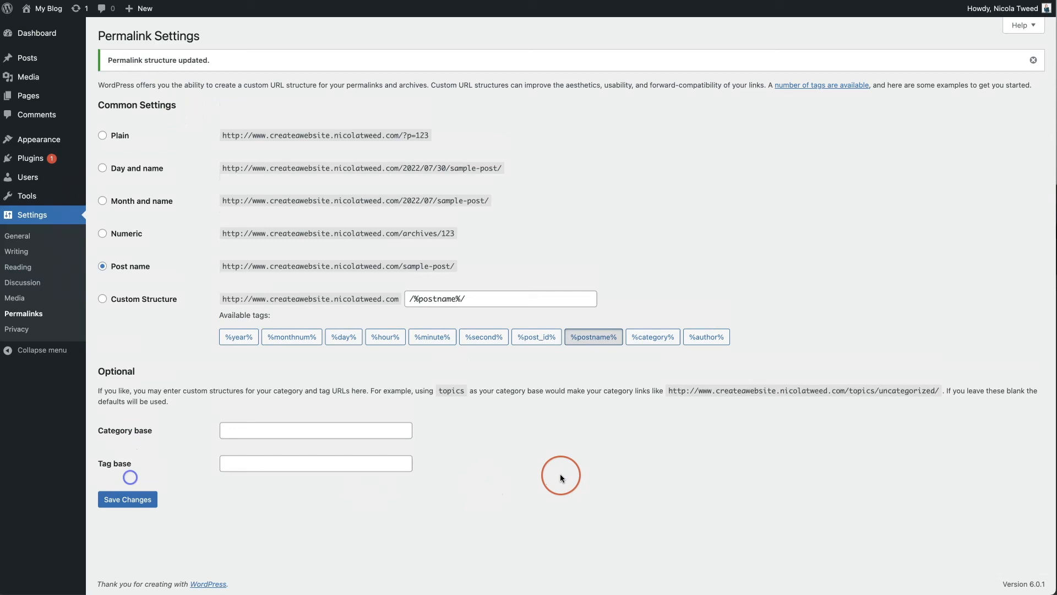